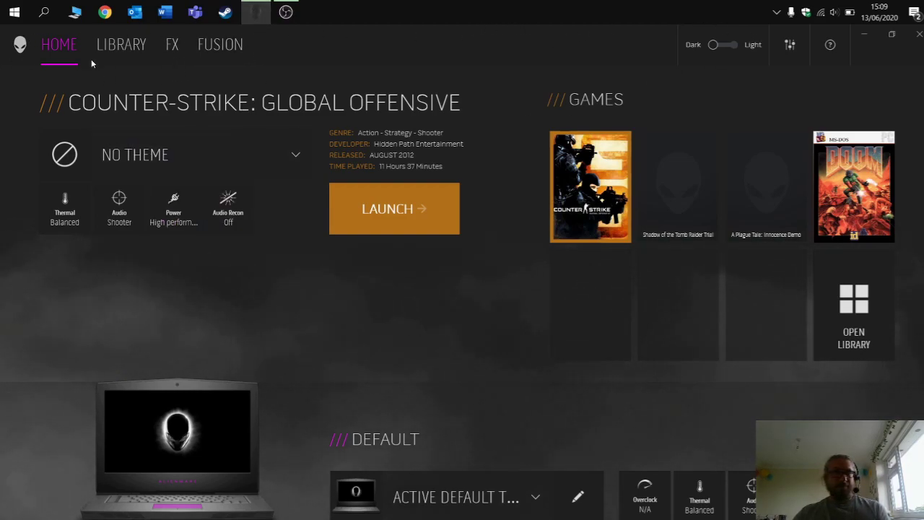
# Open the macro editor for the Alienware 15 R4 Standard KB in the active default theme.
pyautogui.click(172, 44)
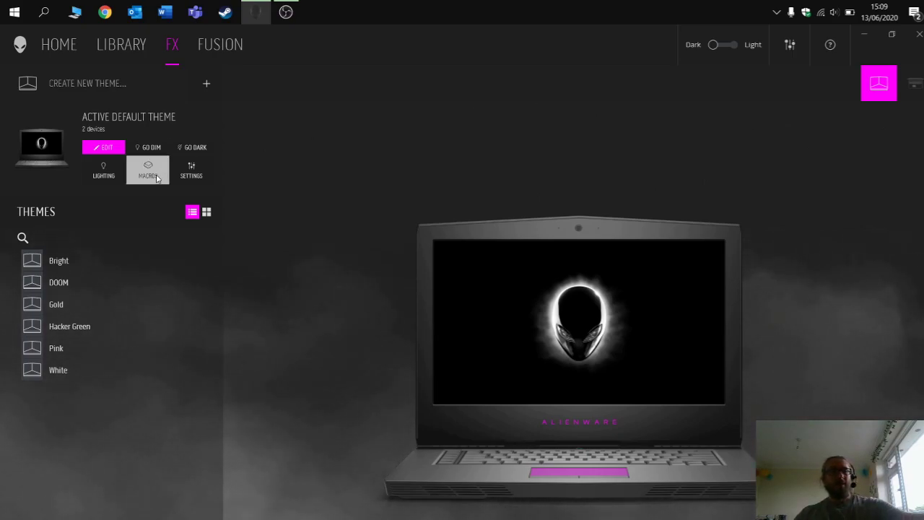
pyautogui.click(148, 168)
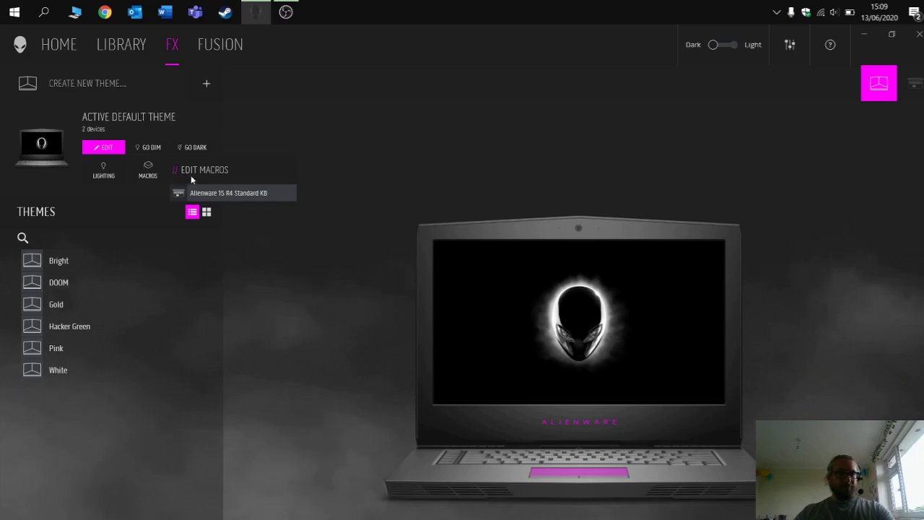
pyautogui.click(229, 193)
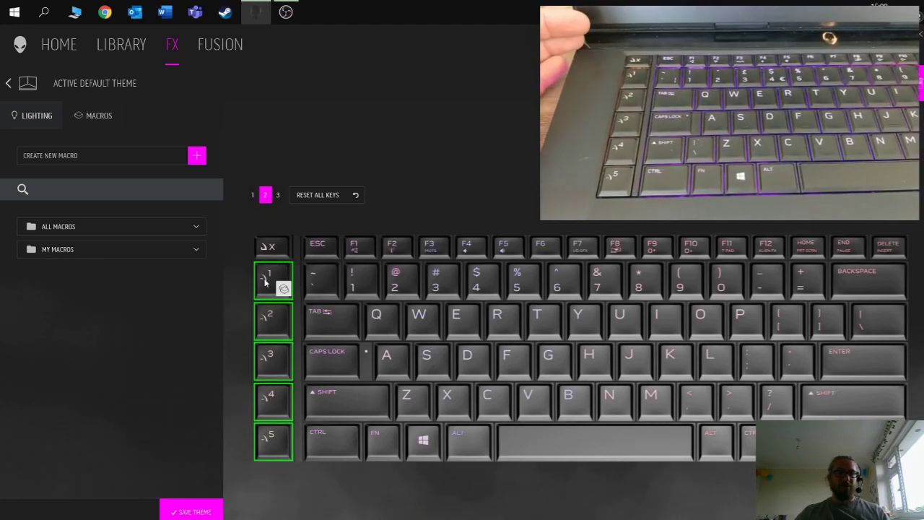
# Cycle through macro key banks 1, 2 and 3 to compare their assignments and colours, ending on bank 1.
pyautogui.press('XF86Tools')
pyautogui.press('XF86Tools')
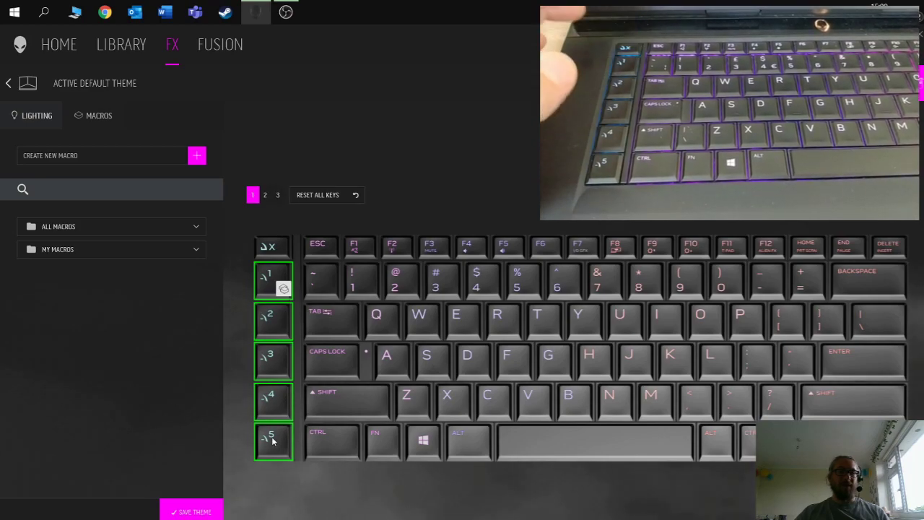
pyautogui.press('XF86Tools')
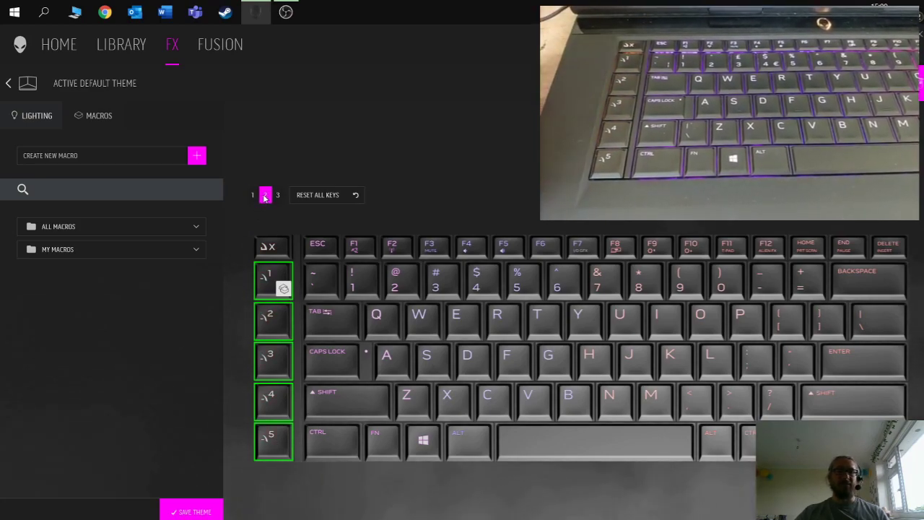
pyautogui.press('XF86Tools')
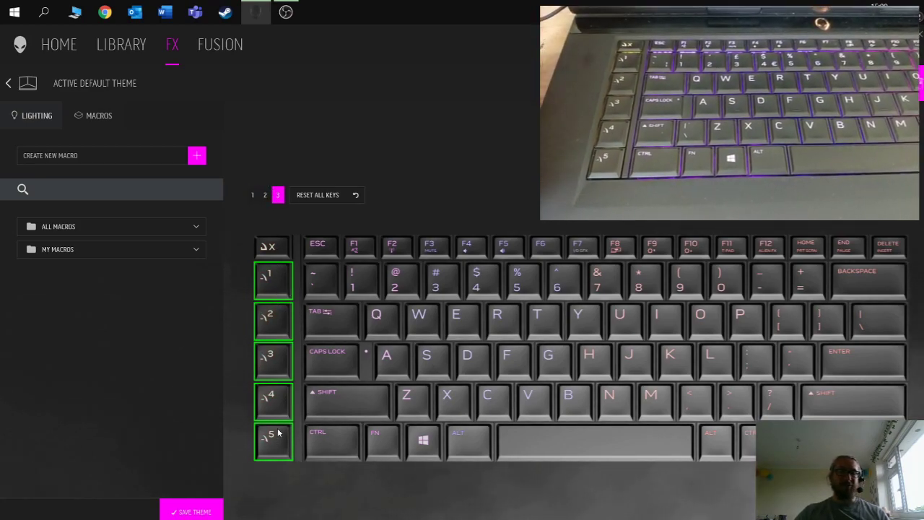
pyautogui.press('XF86Tools')
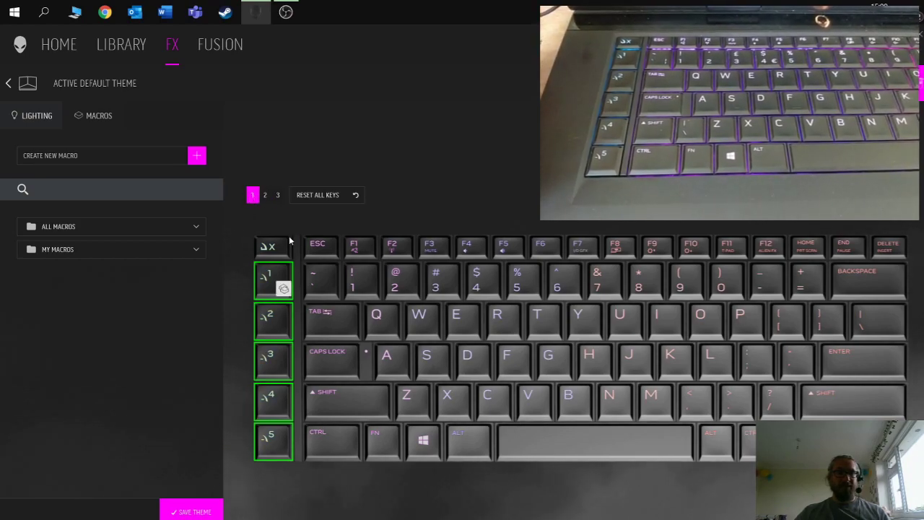
pyautogui.click(265, 195)
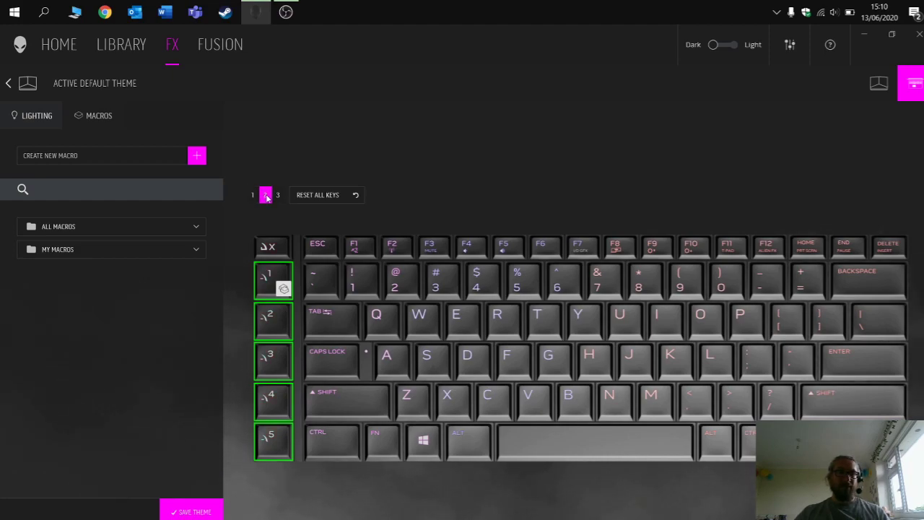
pyautogui.click(277, 197)
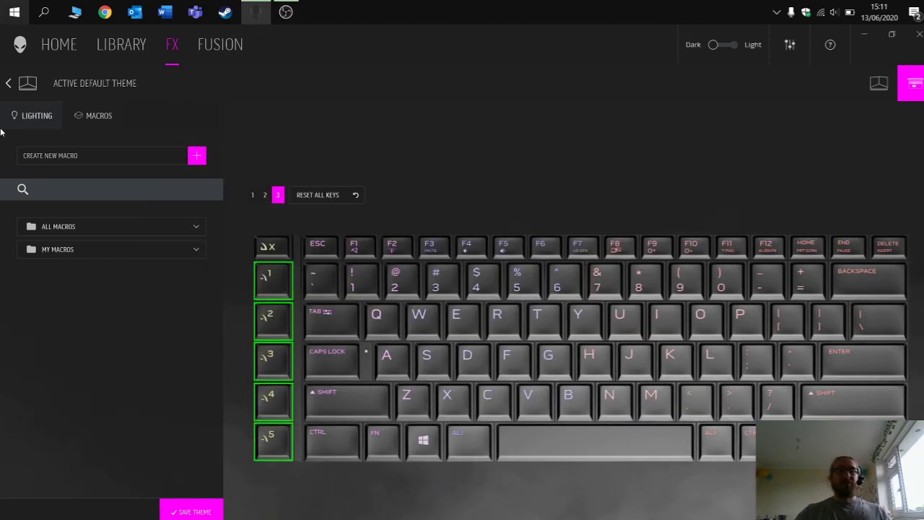
pyautogui.click(253, 197)
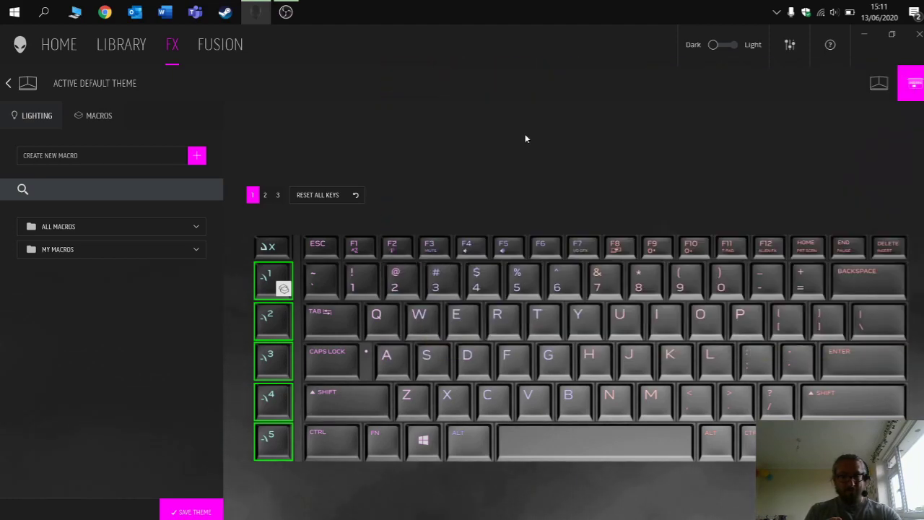
# Test the first macro key in banks 1 and 2, closing each launched browser window, and return to bank 1.
pyautogui.press('super+2')
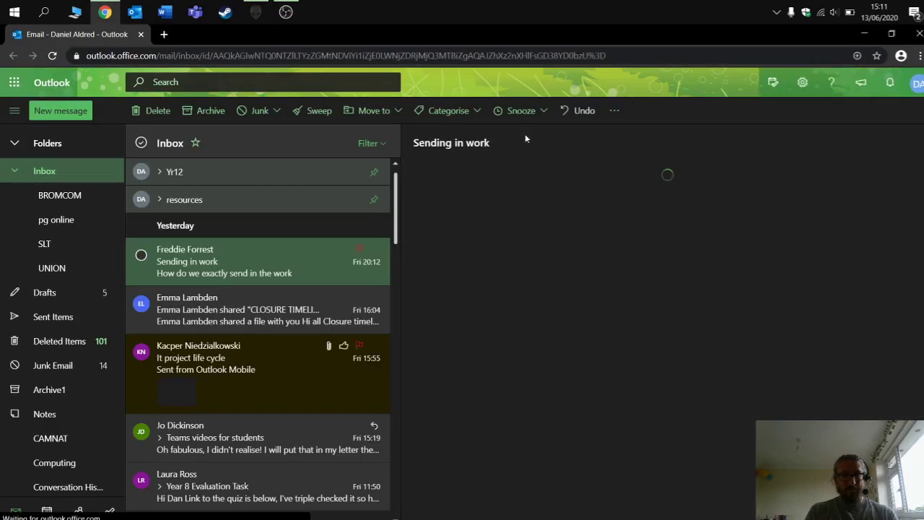
pyautogui.click(918, 38)
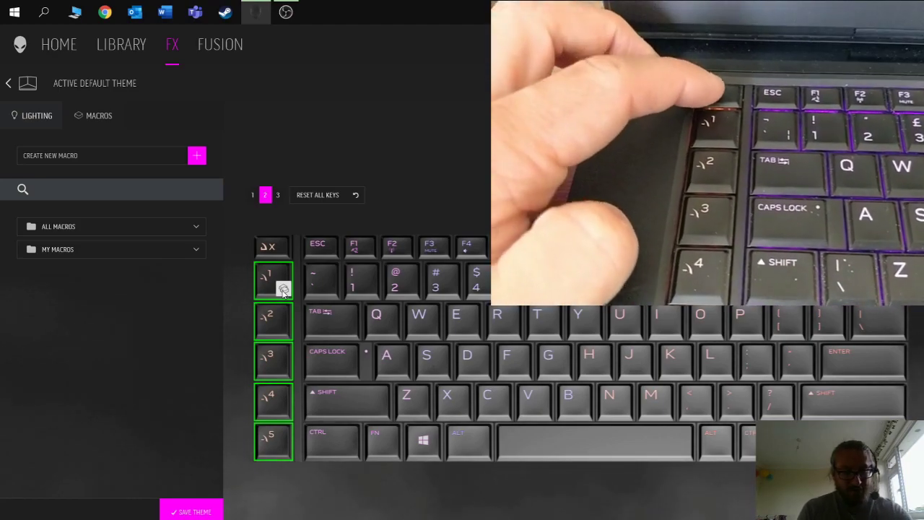
pyautogui.press('F13')
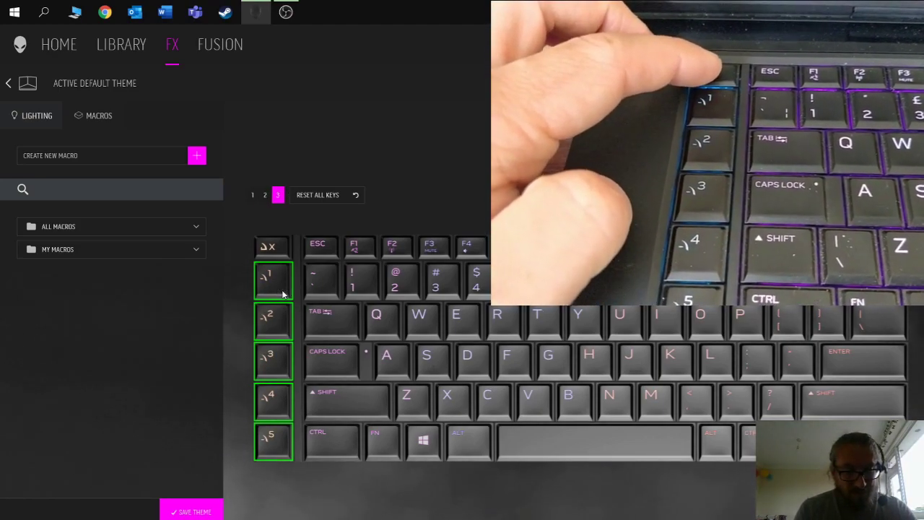
pyautogui.press('F13')
pyautogui.press('F13')
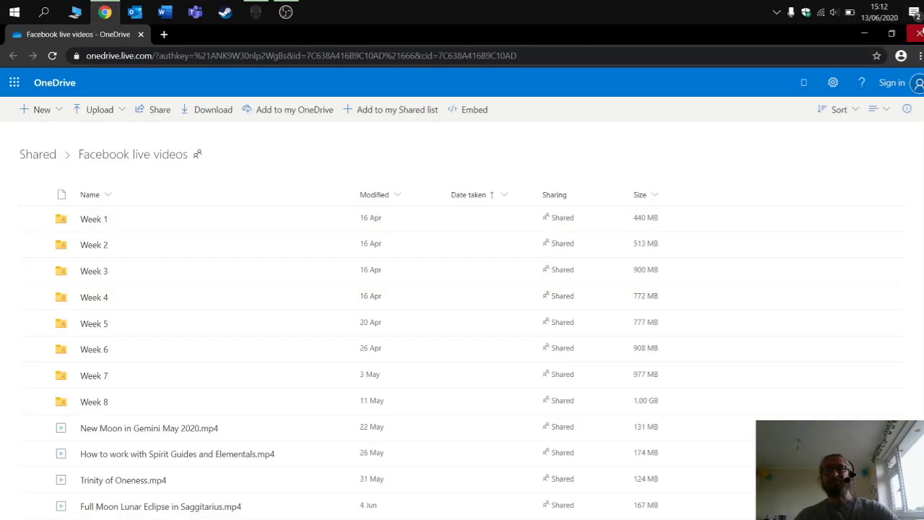
pyautogui.click(920, 34)
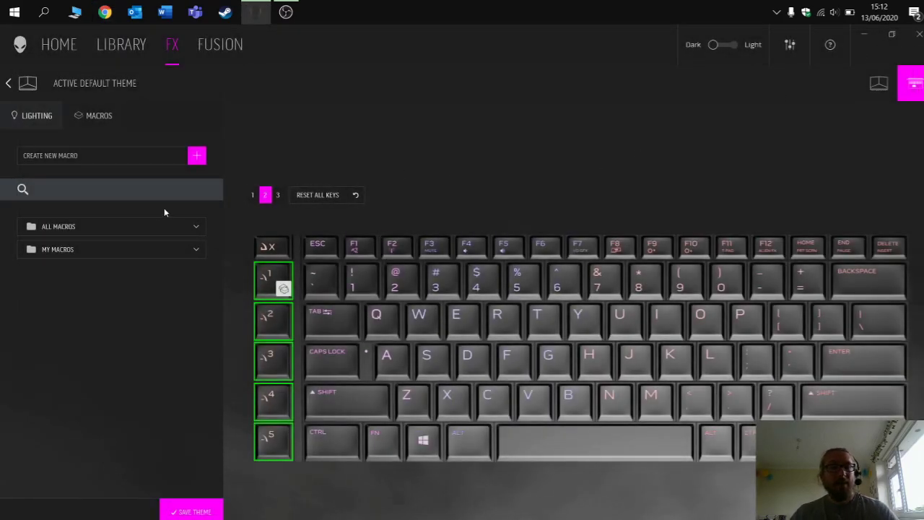
pyautogui.click(249, 194)
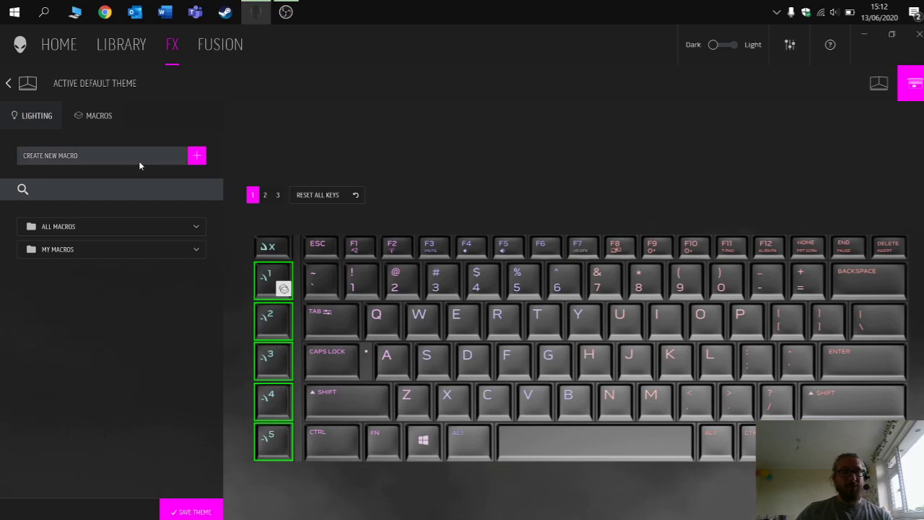
# Start a new macro and review the settings of the Textblock, Shortcut, Macro and Keystroke types.
pyautogui.click(195, 156)
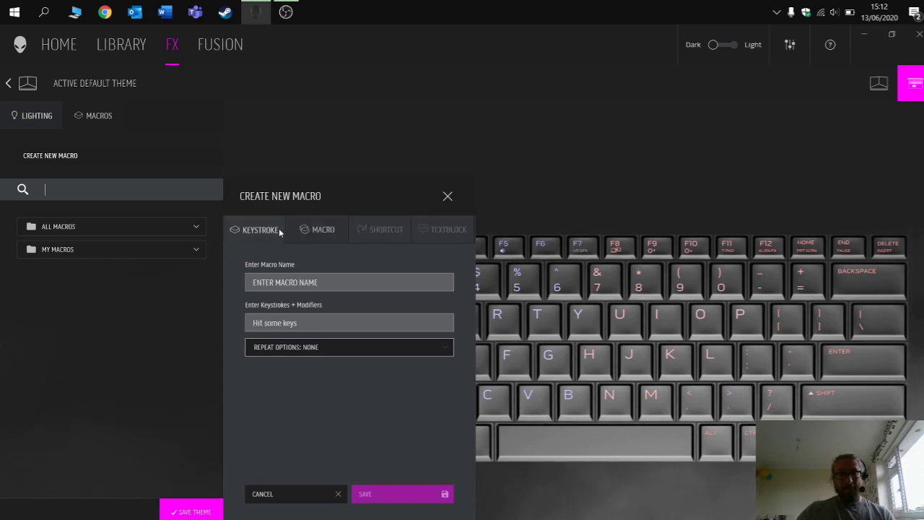
pyautogui.click(443, 231)
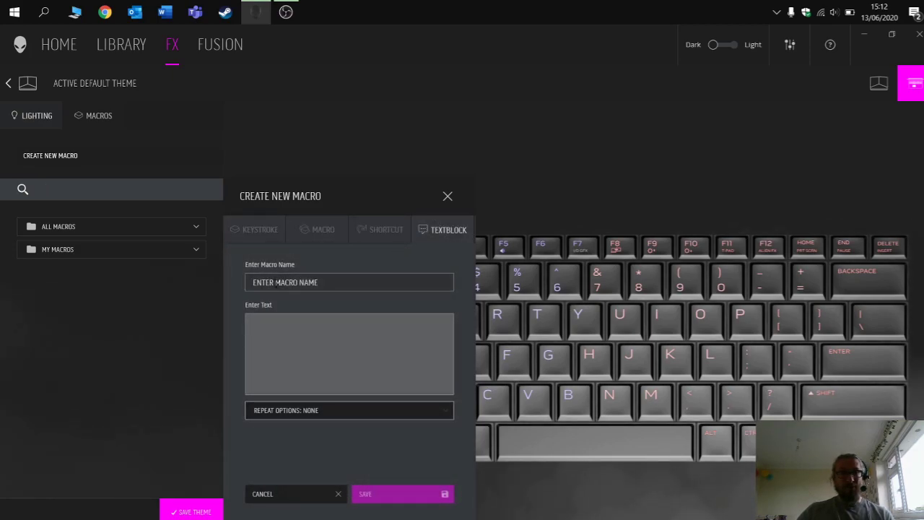
pyautogui.click(272, 323)
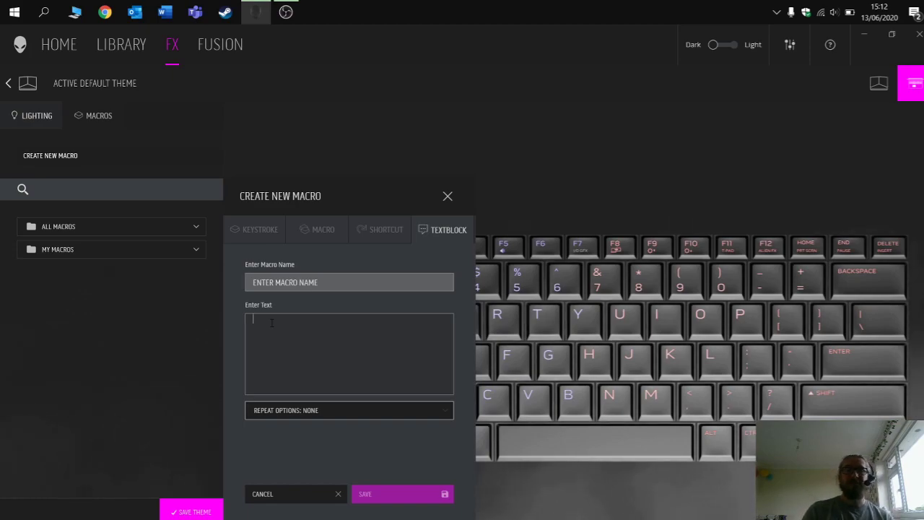
pyautogui.click(377, 229)
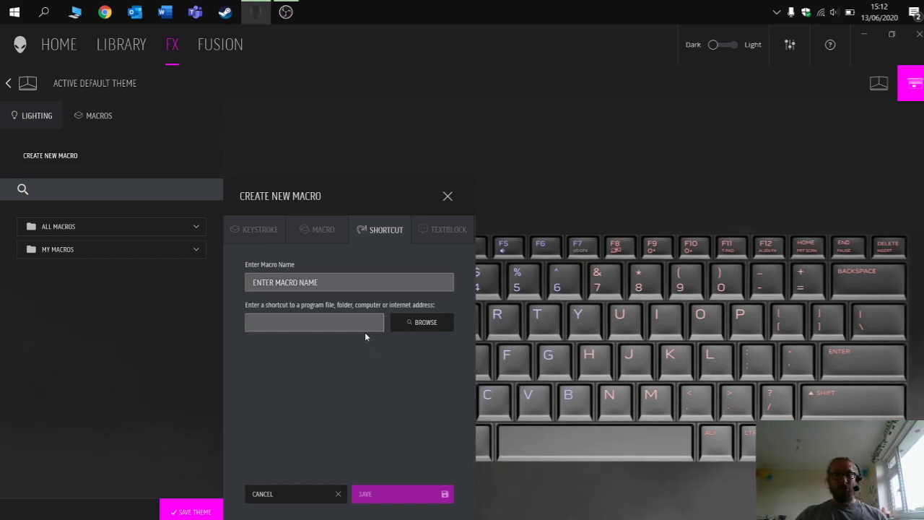
pyautogui.click(324, 231)
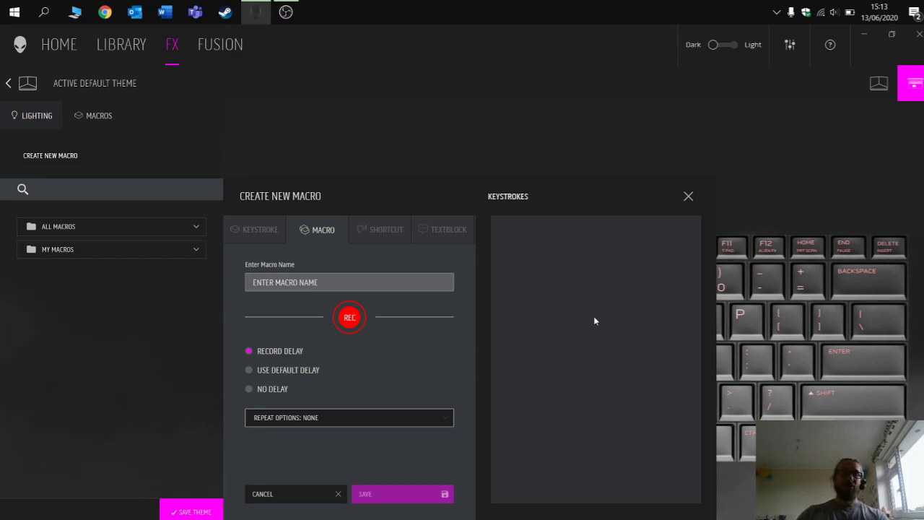
pyautogui.click(246, 230)
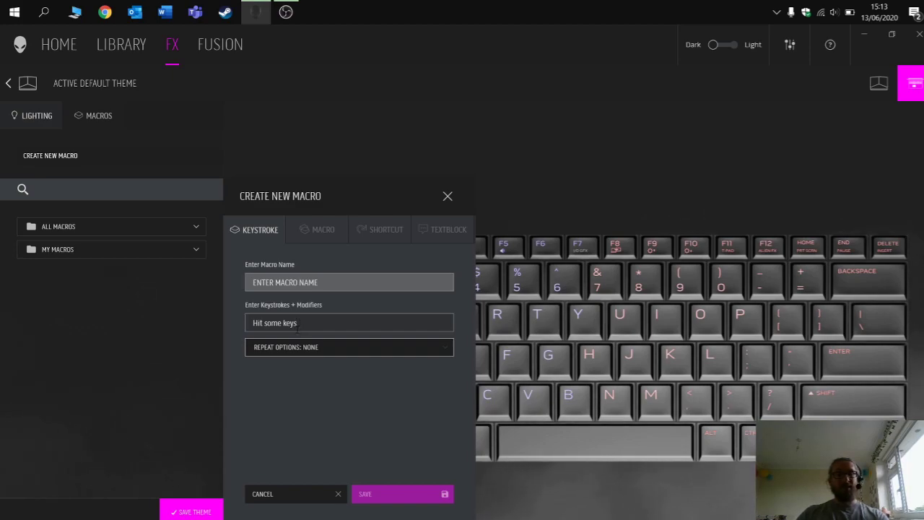
# Set the new macro's type to Textblock and name it Address.
pyautogui.click(428, 232)
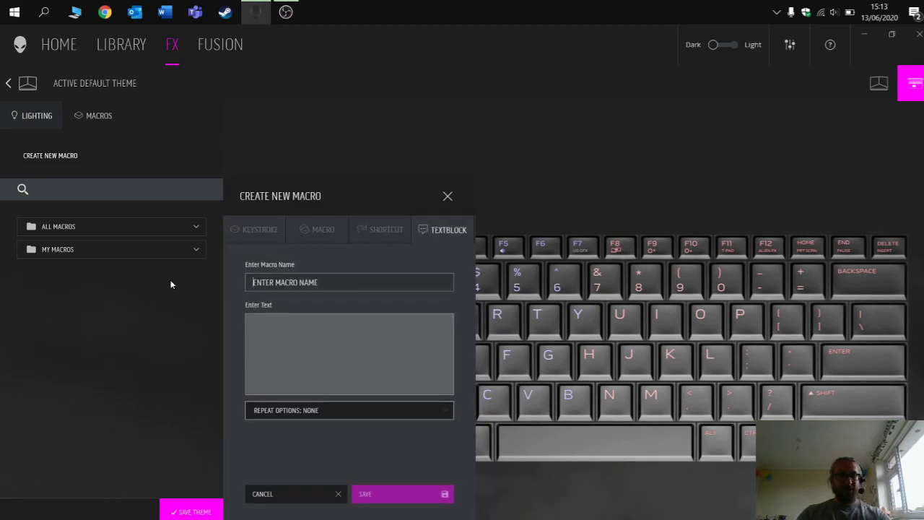
pyautogui.write('Adree')
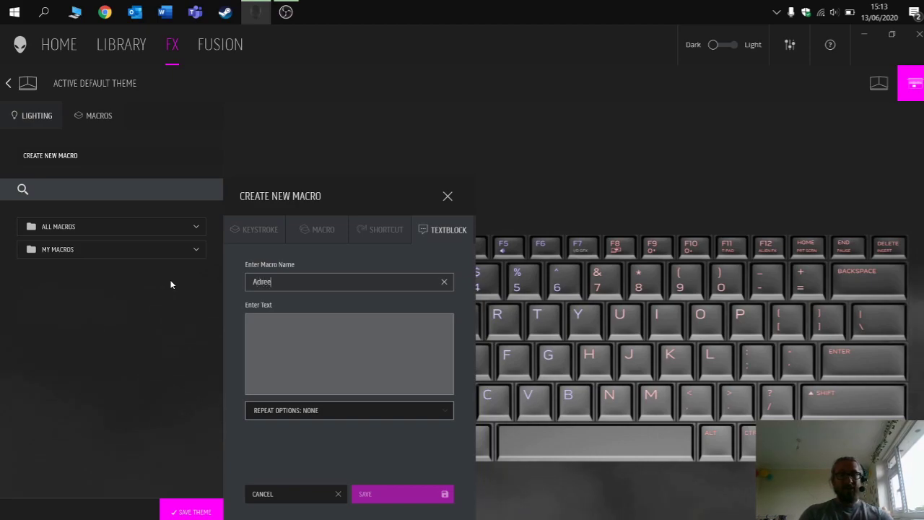
pyautogui.press('BackSpace')
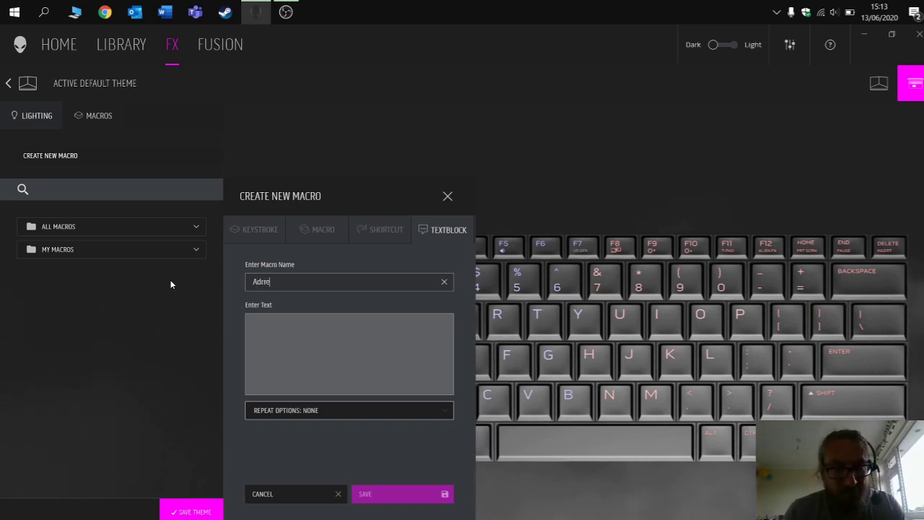
pyautogui.press('BackSpace')
pyautogui.press('BackSpace')
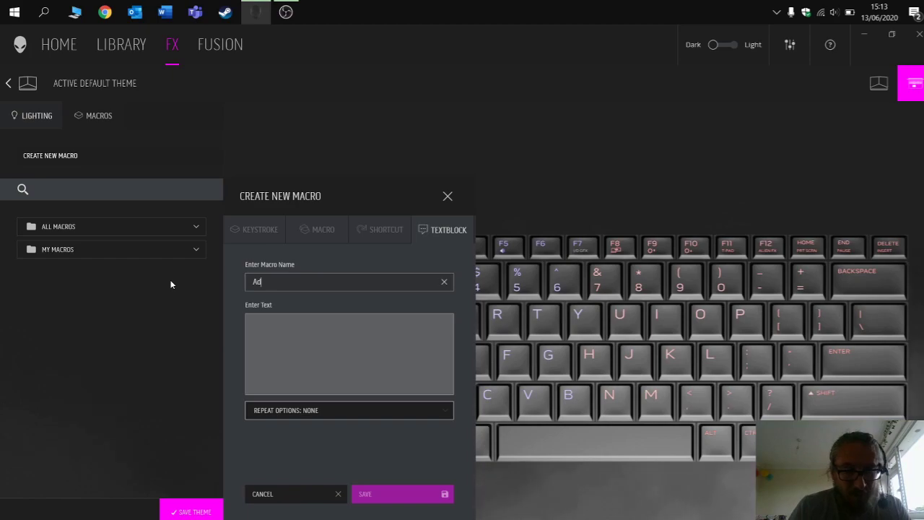
pyautogui.write('dress')
# Enter the house number and street as the first line of the Address macro's text.
pyautogui.click(308, 336)
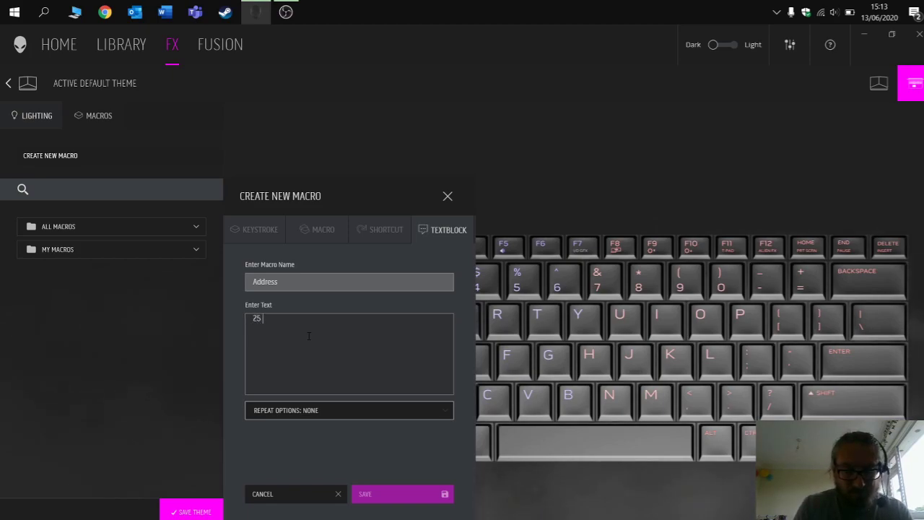
pyautogui.press('BackSpace')
pyautogui.press('BackSpace')
pyautogui.write('101')
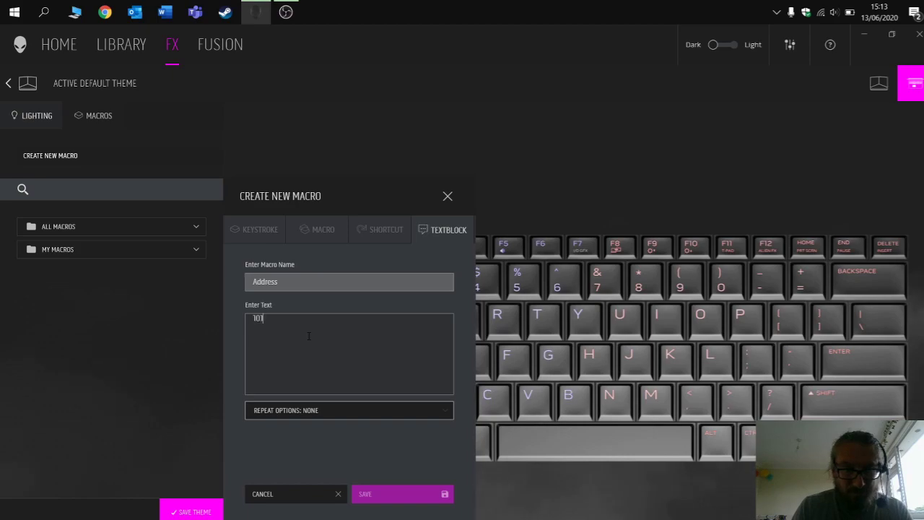
pyautogui.write('2')
pyautogui.press('BackSpace')
pyautogui.press('BackSpace')
pyautogui.press('BackSpace')
pyautogui.write('2')
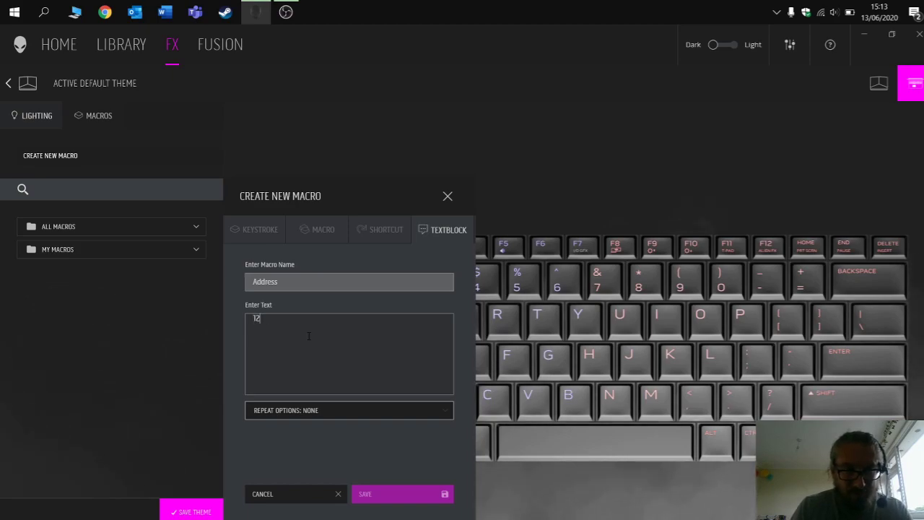
pyautogui.write(' BAKER')
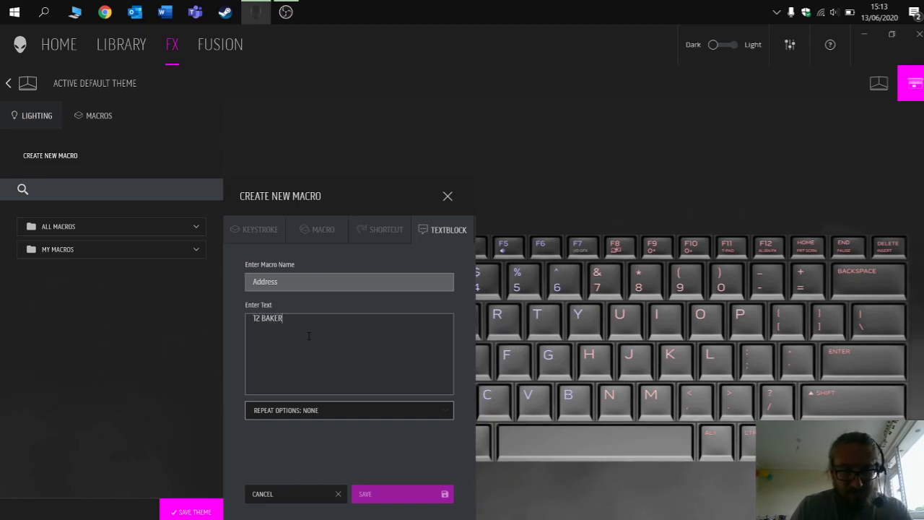
pyautogui.write(' STREET')
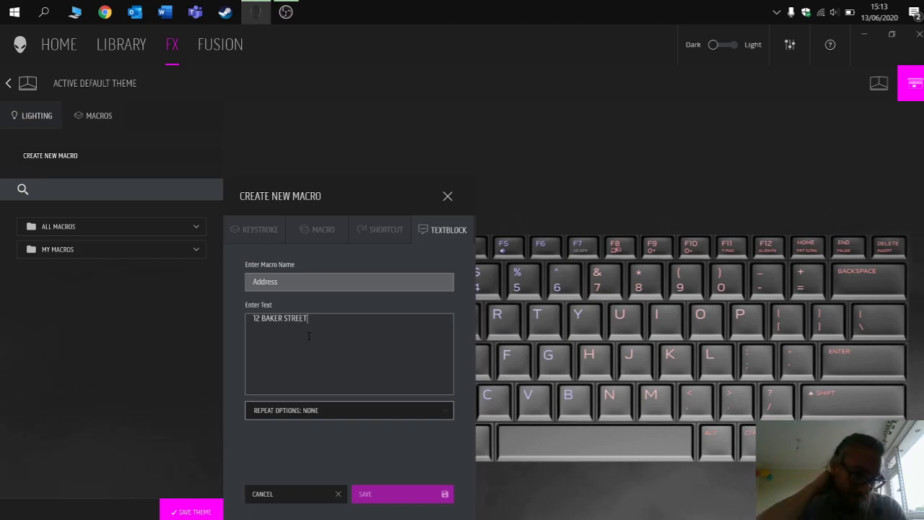
# Add the city, country and postcode on separate lines below the street in the macro's text.
pyautogui.press('Return')
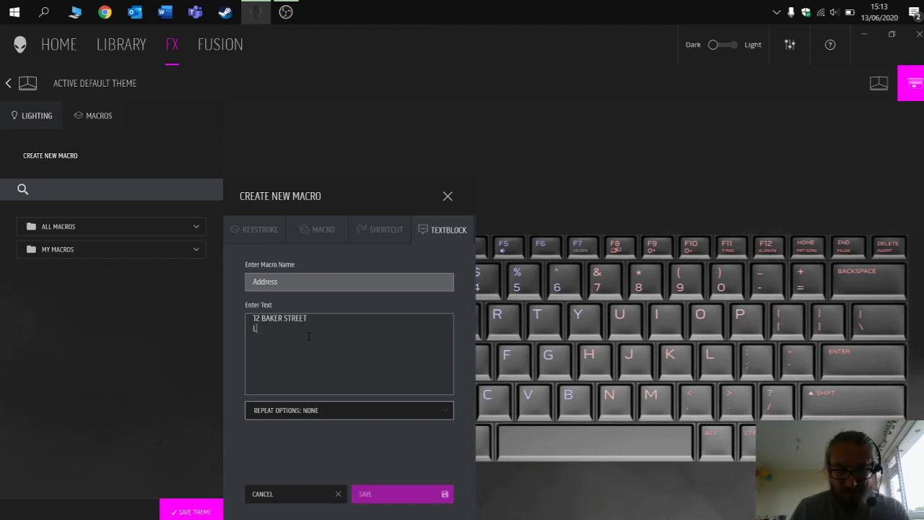
pyautogui.write('LONDON')
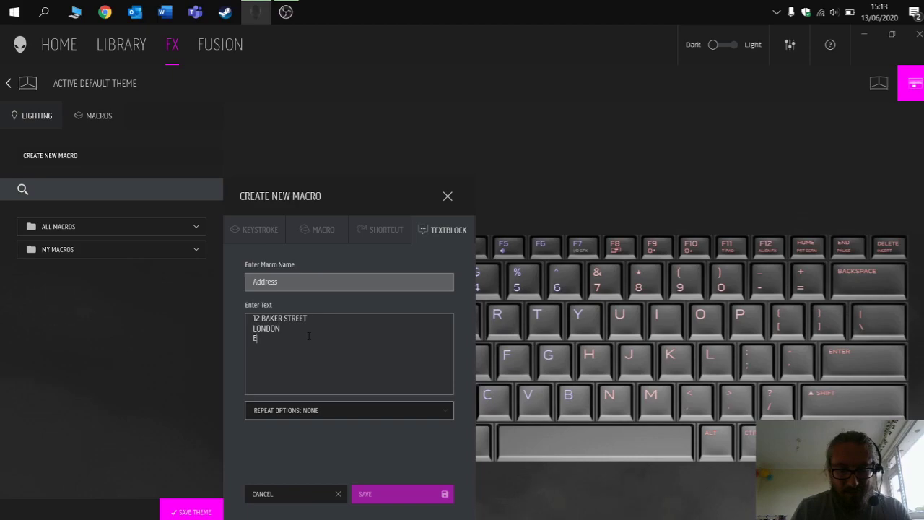
pyautogui.press('Return')
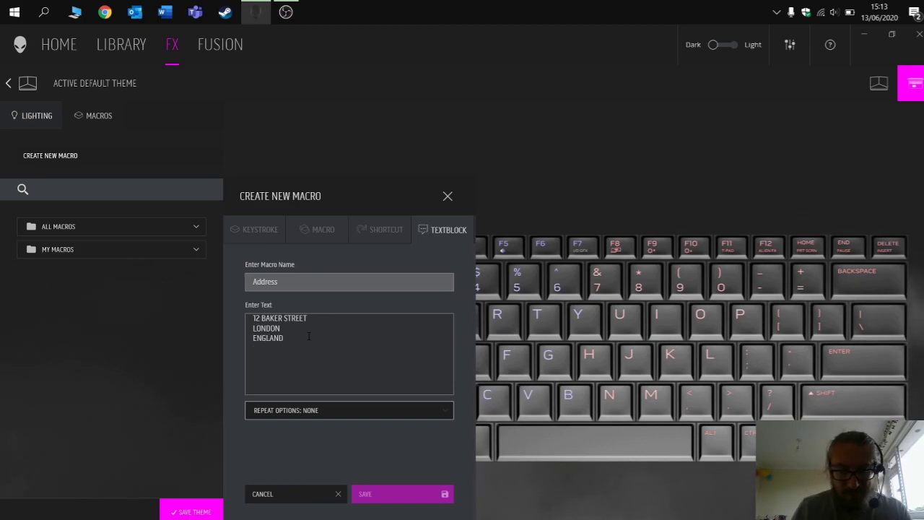
pyautogui.write('LN')
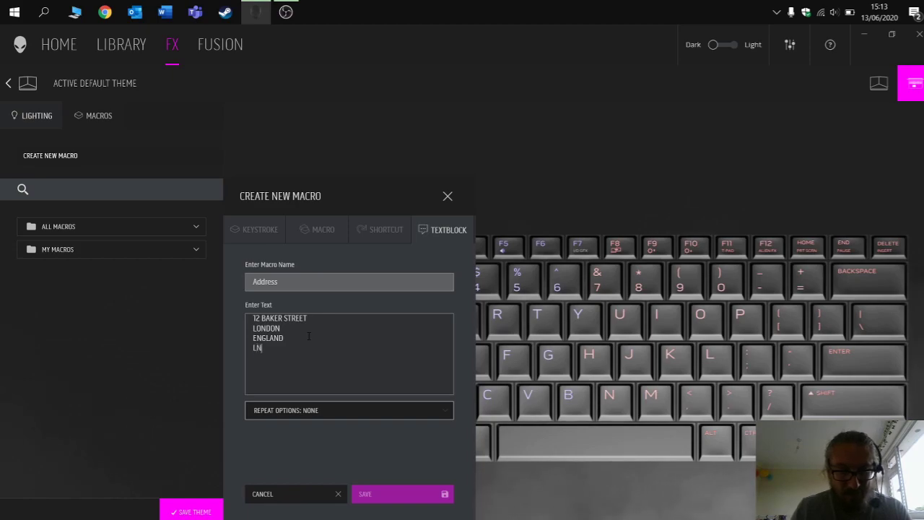
pyautogui.write('12 7')
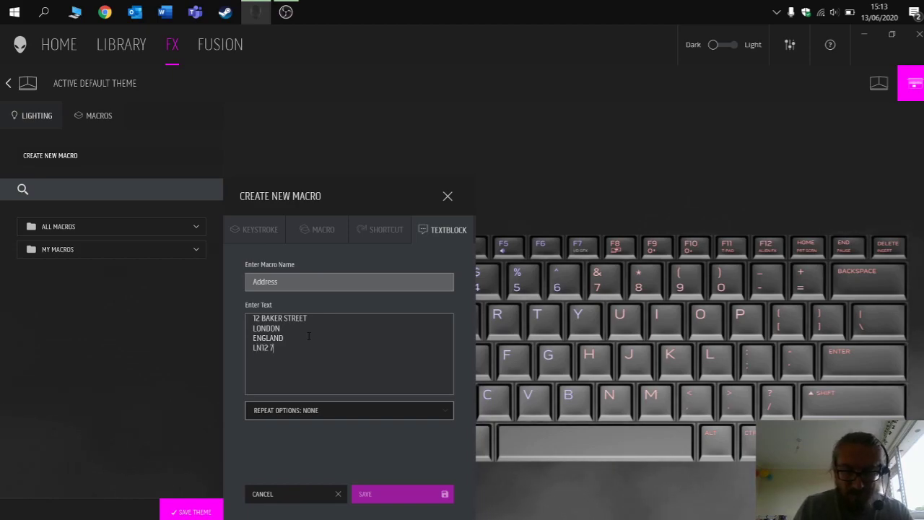
pyautogui.write('P6')
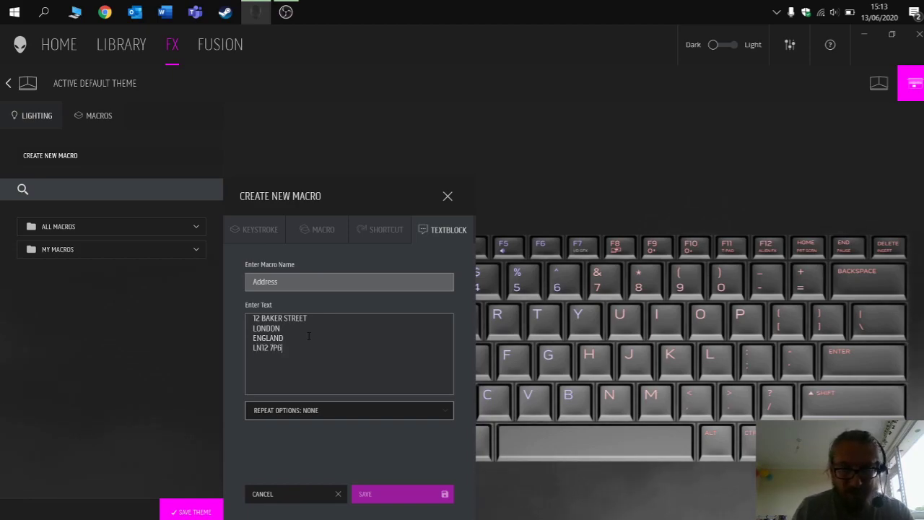
# Save the Address text block macro in the My Macros folder.
pyautogui.click(318, 410)
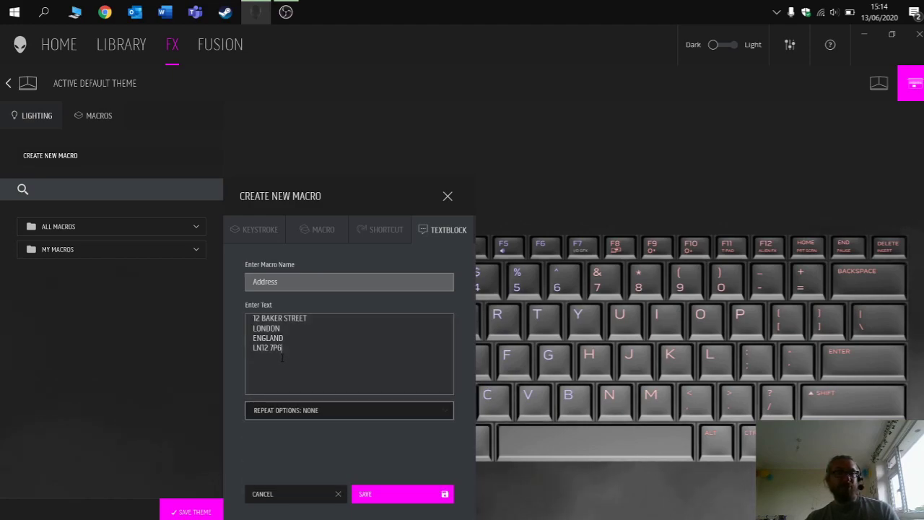
pyautogui.click(330, 312)
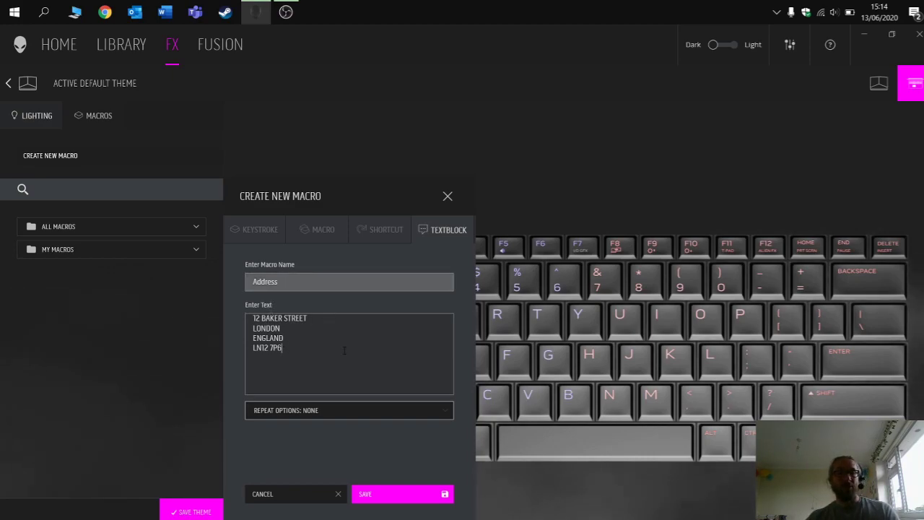
pyautogui.click(384, 497)
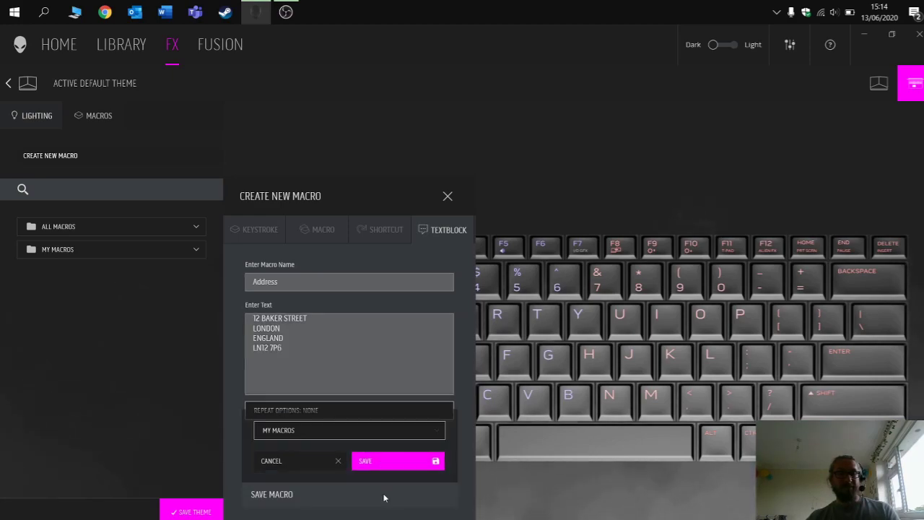
pyautogui.click(383, 461)
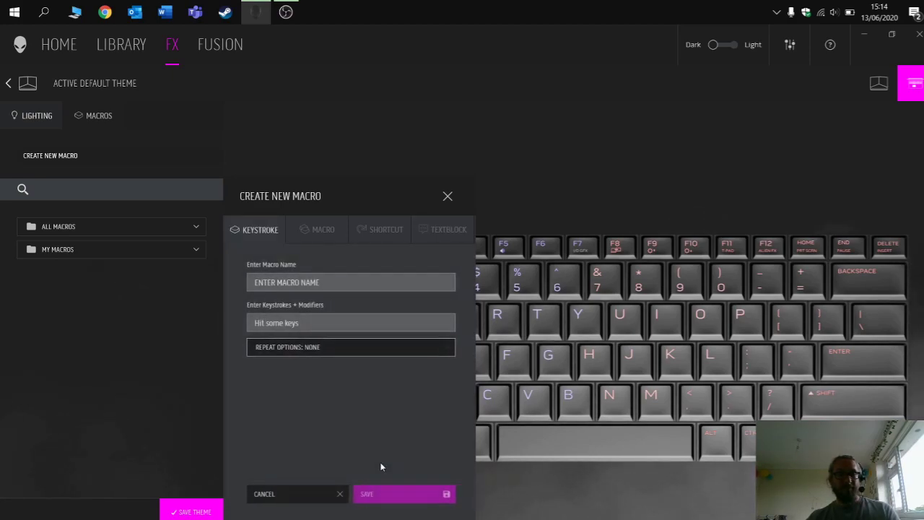
# Assign the Address macro from My Macros to macro key 2 in bank 1 and save the theme.
pyautogui.click(98, 251)
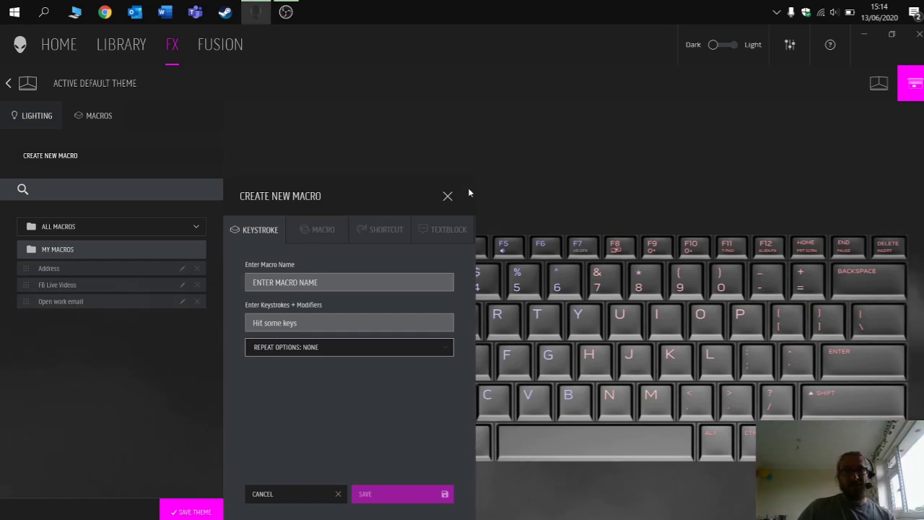
pyautogui.click(447, 196)
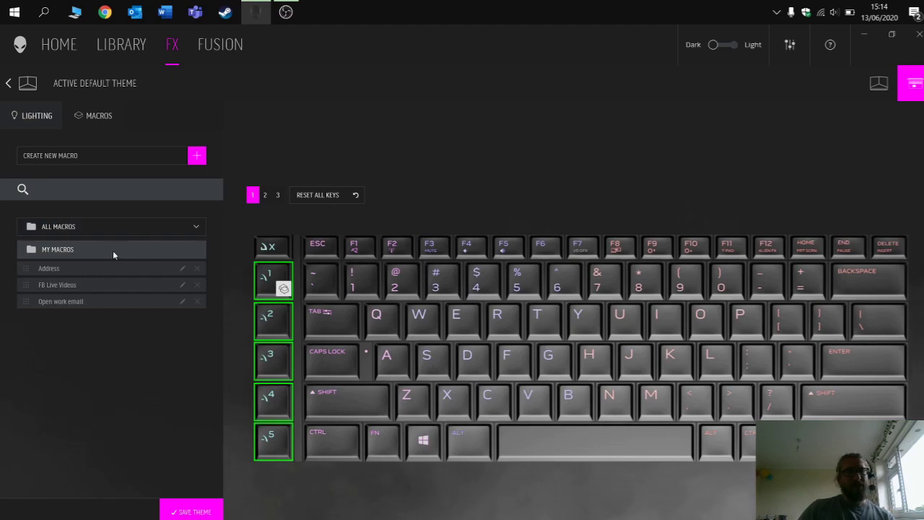
pyautogui.moveTo(41, 272); pyautogui.dragTo(280, 324)
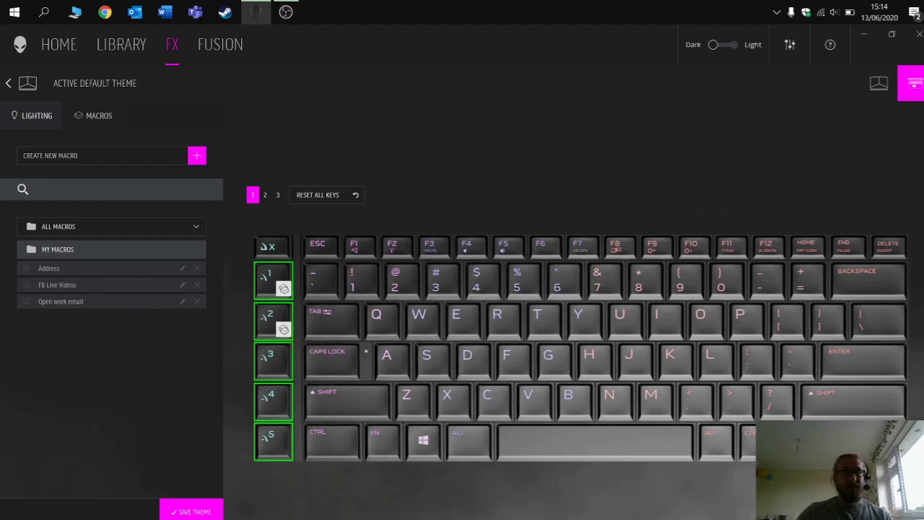
pyautogui.click(192, 510)
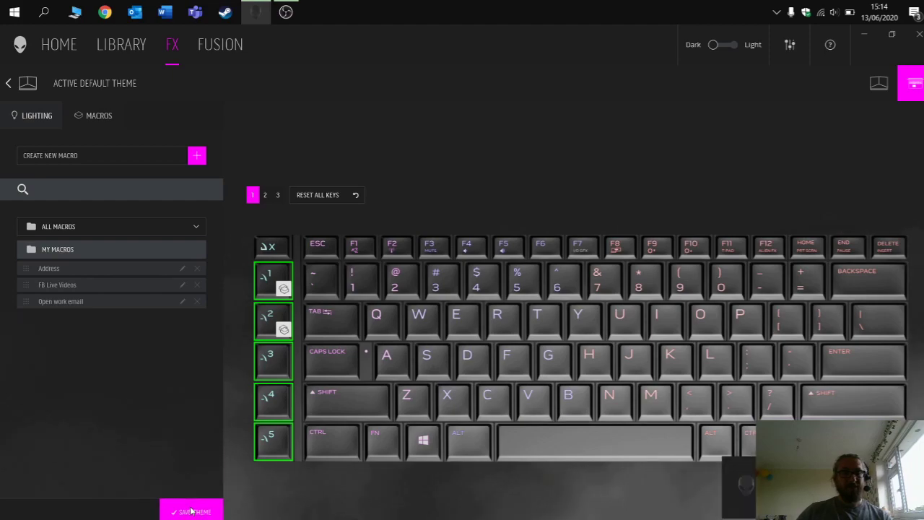
# Switch to Word, create a blank document and insert the four-line address once with the Address macro.
pyautogui.click(164, 13)
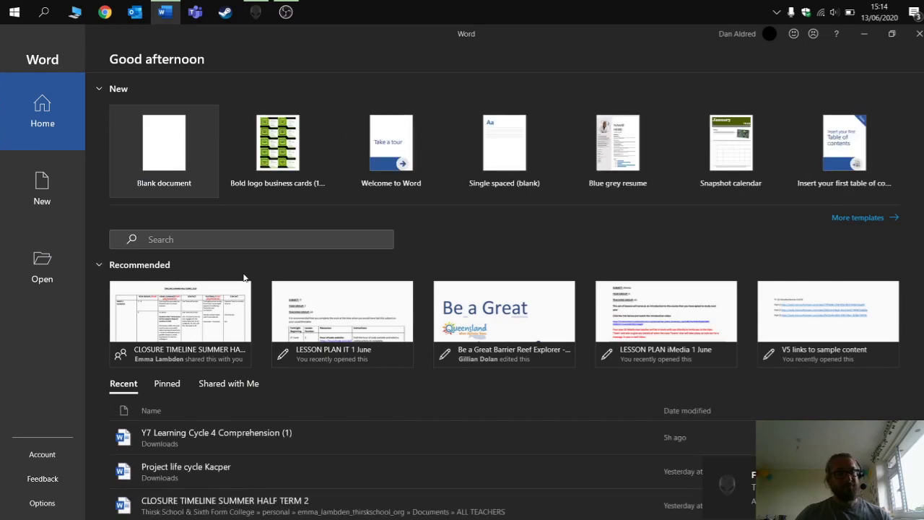
pyautogui.click(187, 169)
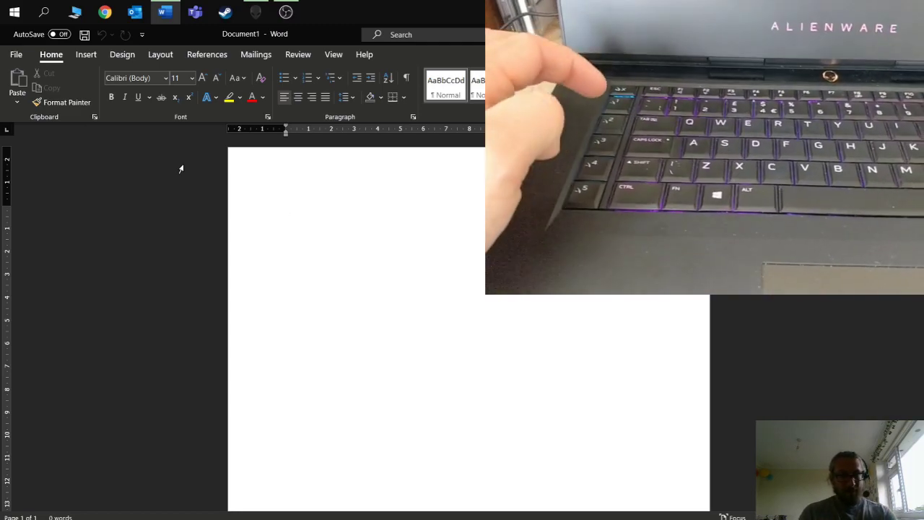
pyautogui.write('12 BAKER STREET')
pyautogui.press('Return')
pyautogui.write('LONDON')
pyautogui.press('Return')
pyautogui.write('ENGLAND')
pyautogui.press('Return')
pyautogui.write('LN12 7P6')
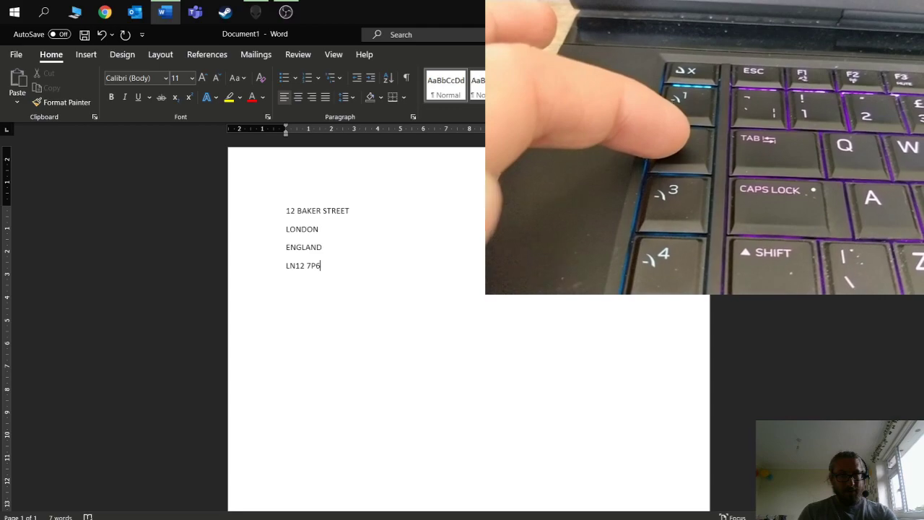
# Run the Address macro four more times to repeat the address in the document.
pyautogui.write('12 BAKER STREET')
pyautogui.press('Return')
pyautogui.write('LONDON')
pyautogui.press('Return')
pyautogui.write('ENGLAND')
pyautogui.press('Return')
pyautogui.write('LN12 7P612 BAKER STREET LONDON ENGLAND LN12 7P612 BAKER STREET LONDON ENGLAND LN12 7P612 BAKER STREET LONDON ENGLAND LN12 7P6')
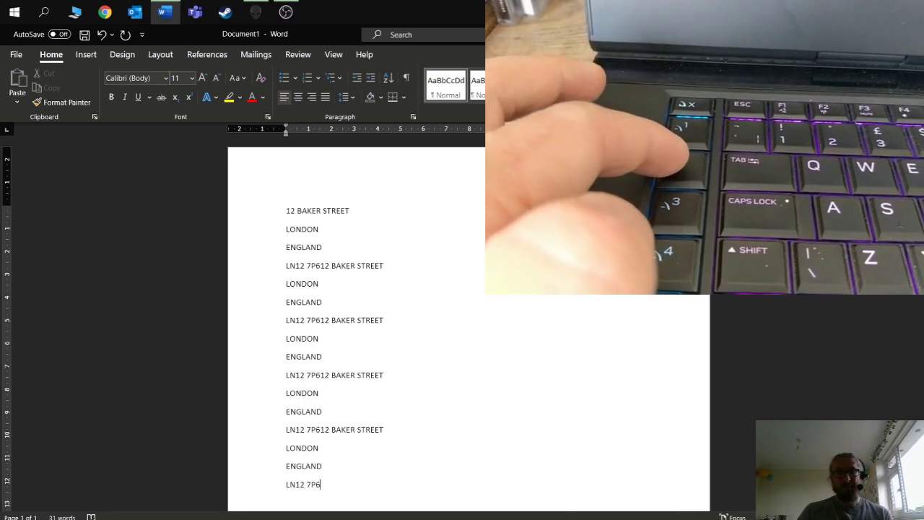
# Close the Word test document without saving it.
pyautogui.press('Return')
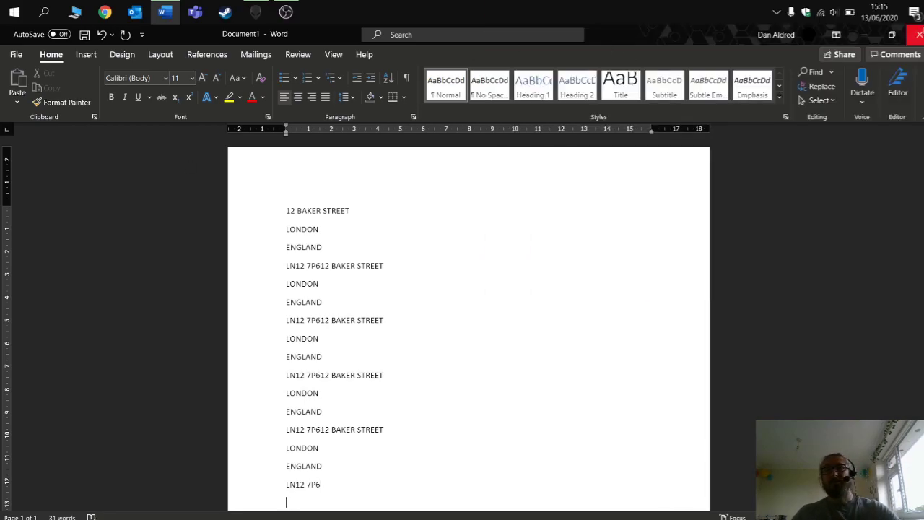
pyautogui.click(918, 35)
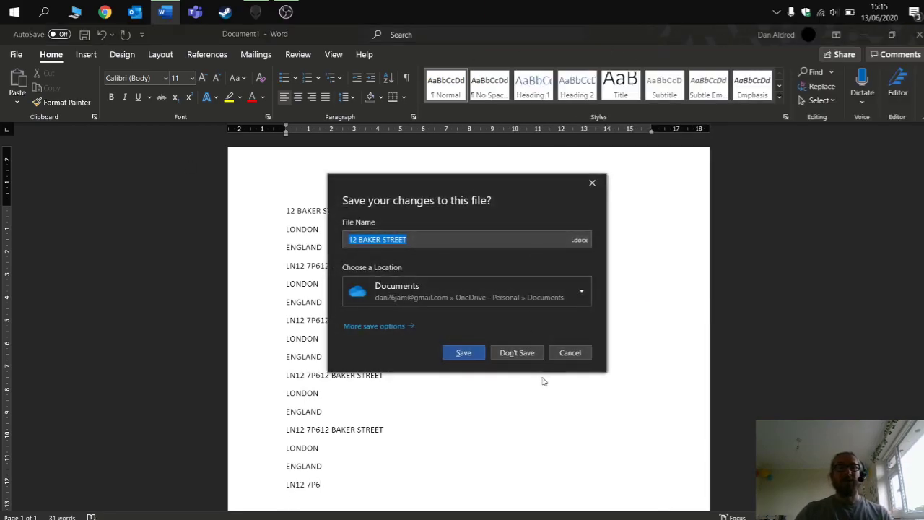
pyautogui.click(527, 358)
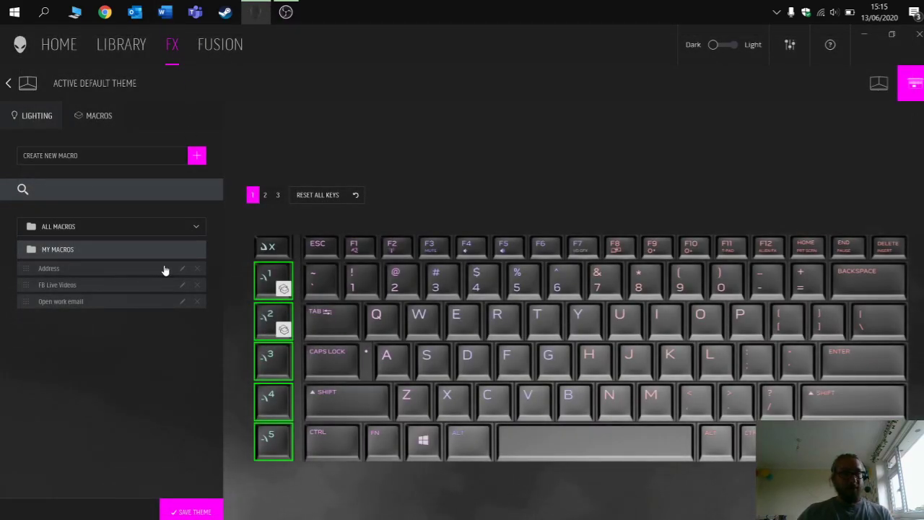
# Delete the Address macro from My Macros, including its use in the active default theme.
pyautogui.click(198, 268)
pyautogui.click(166, 314)
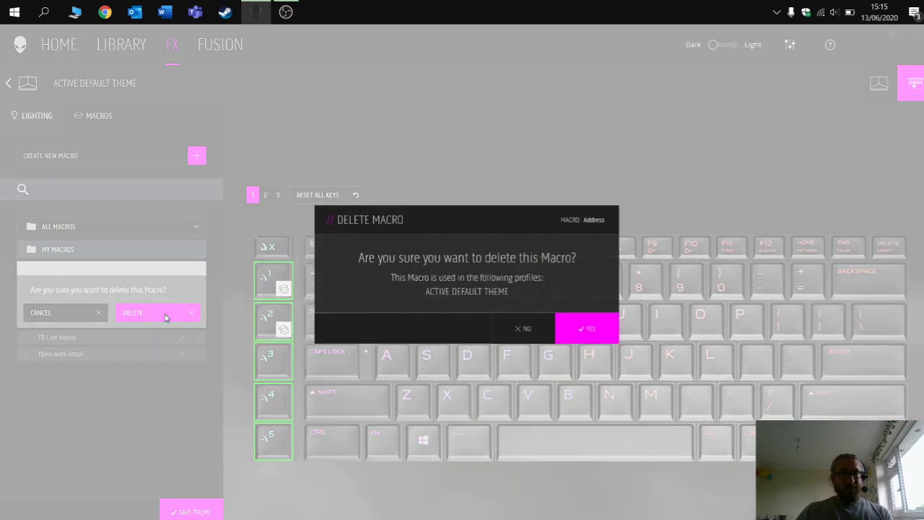
pyautogui.click(594, 329)
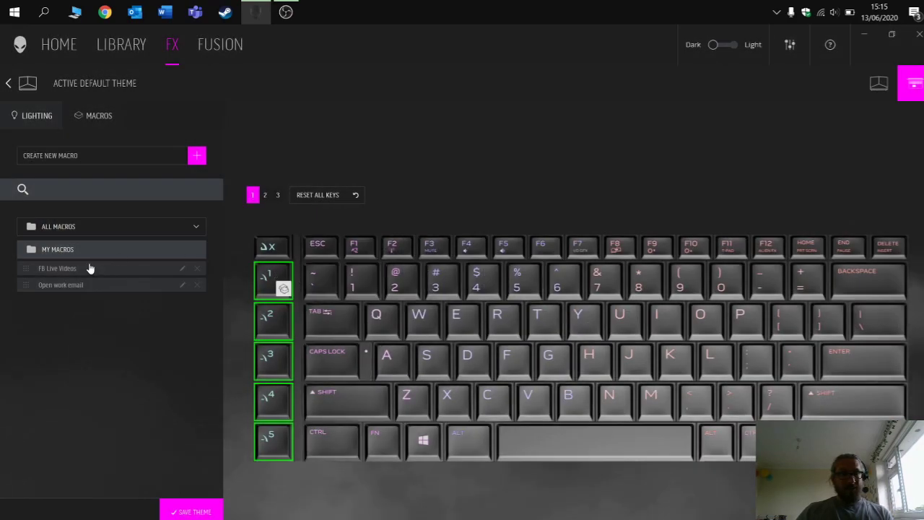
# Create a new macro of type Shortcut and name it Open work folder.
pyautogui.click(197, 156)
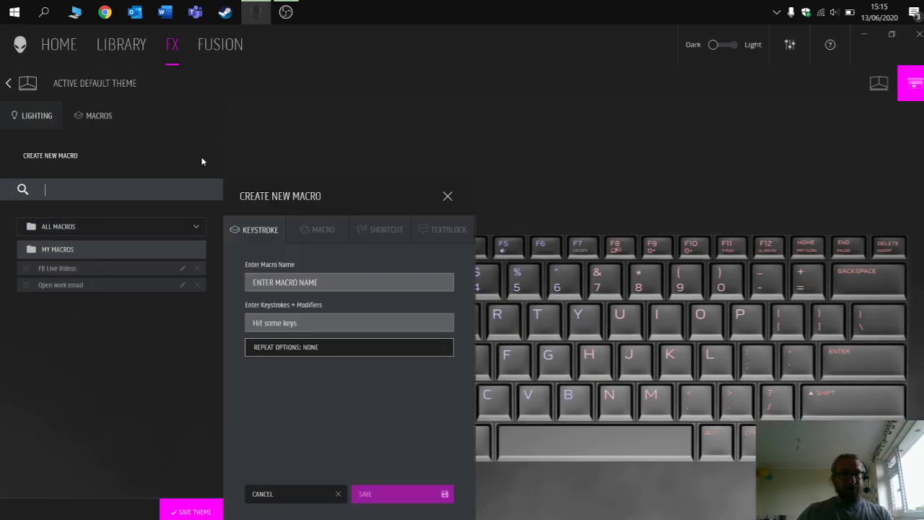
pyautogui.click(372, 231)
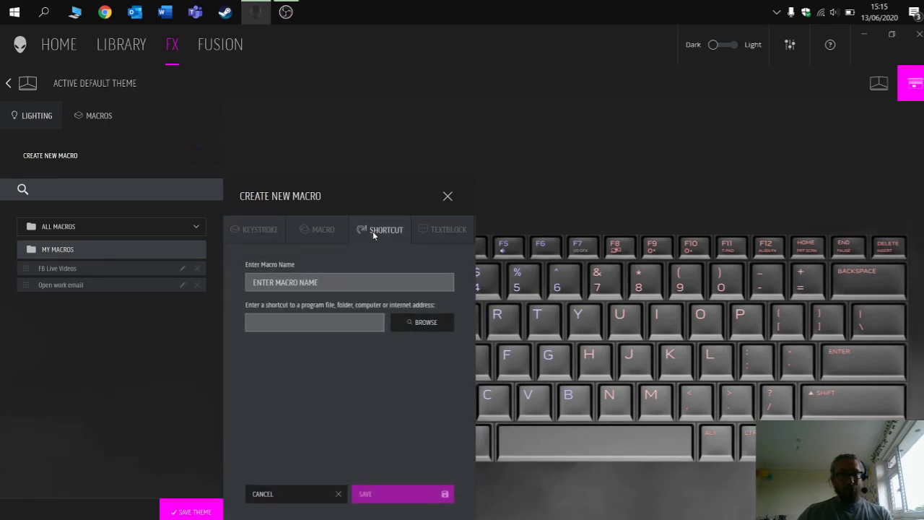
pyautogui.click(318, 282)
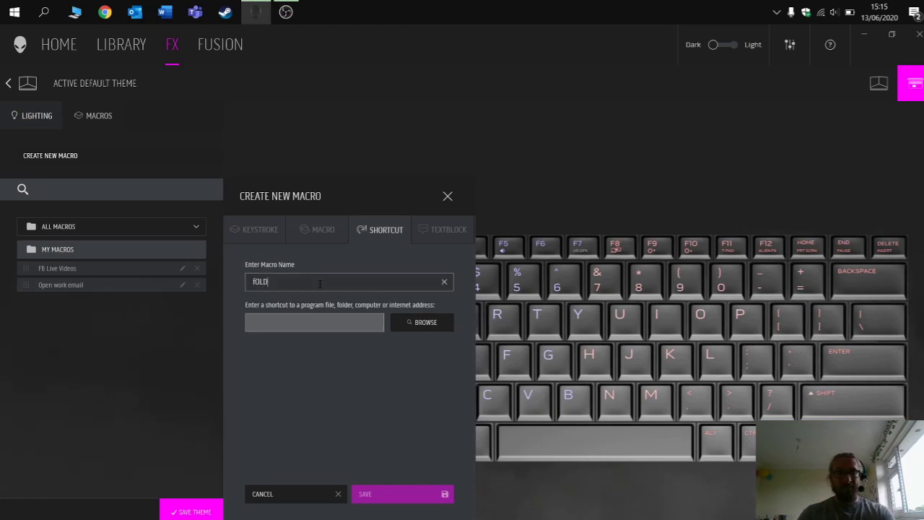
pyautogui.press('BackSpace')
pyautogui.press('BackSpace')
pyautogui.press('BackSpace')
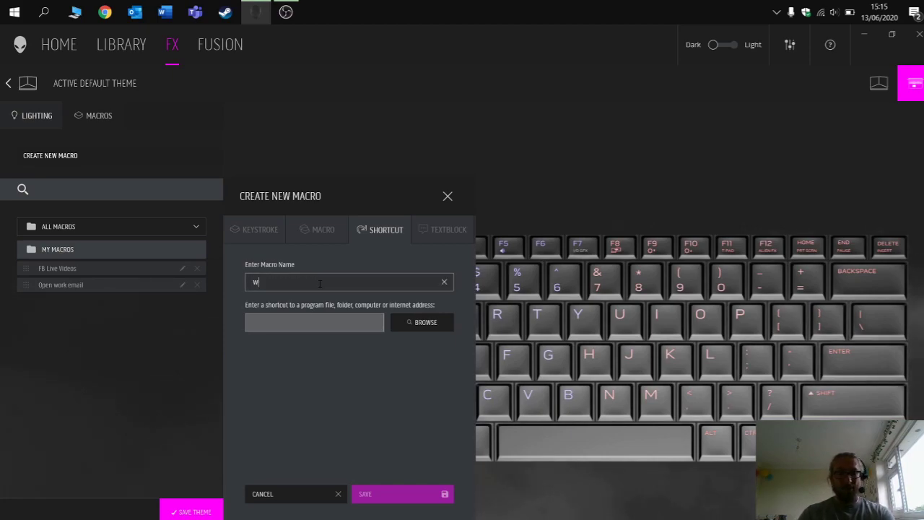
pyautogui.write('Opwn')
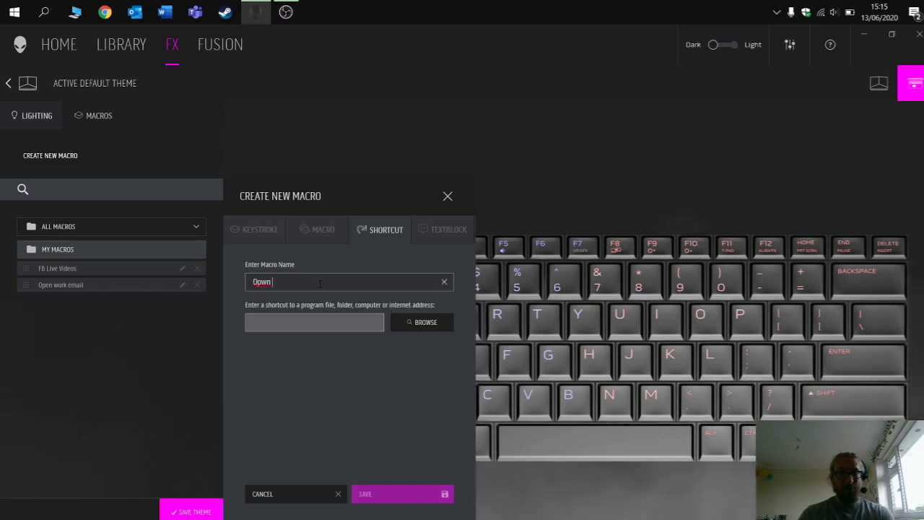
pyautogui.press('BackSpace')
pyautogui.write('en work folder')
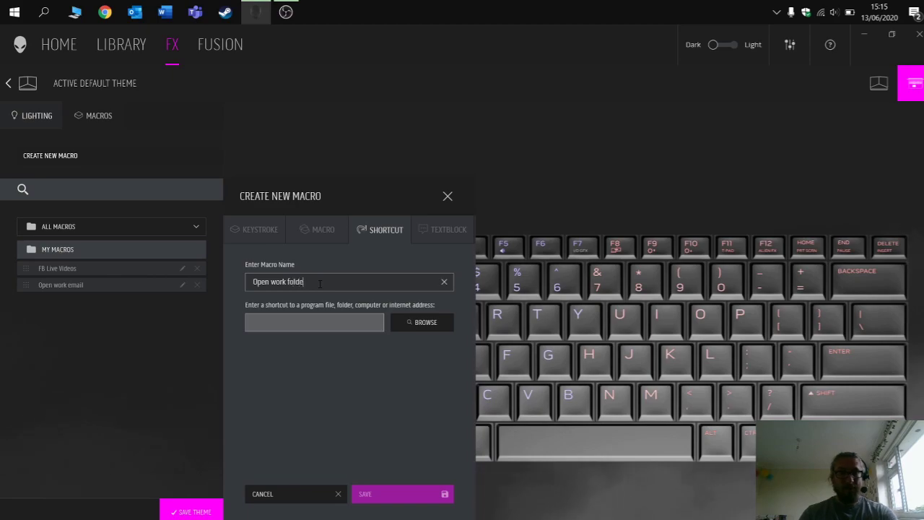
# Set the shortcut target to the A Level Computer Science Y11 to 12 PDF in the Work stuff folder on the Desktop.
pyautogui.click(426, 328)
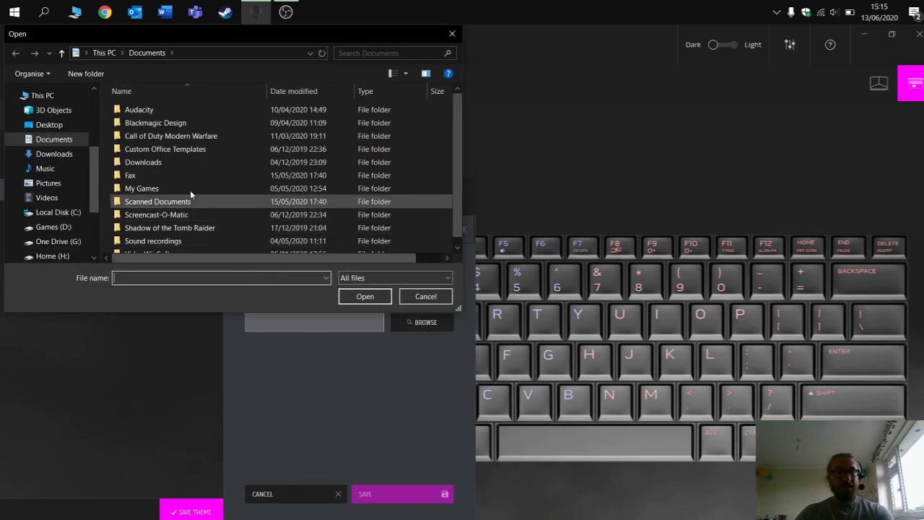
pyautogui.click(50, 130)
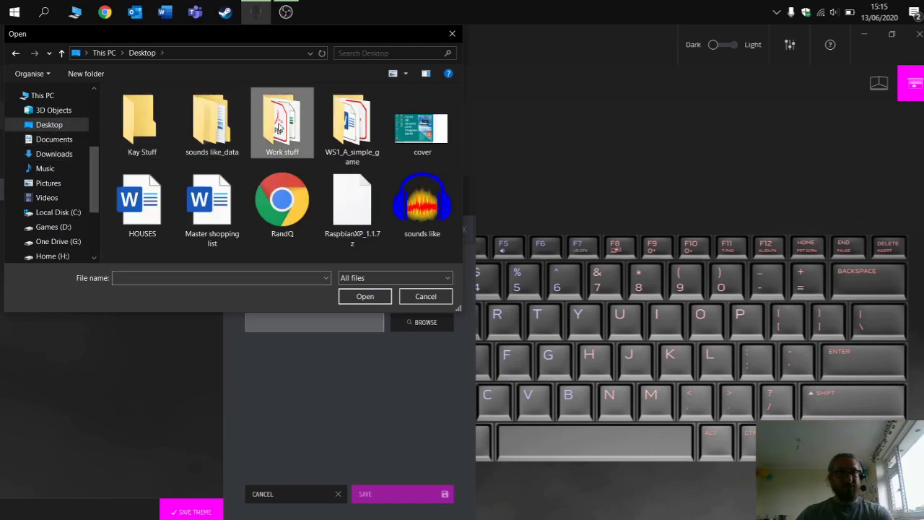
pyautogui.doubleClick(279, 129)
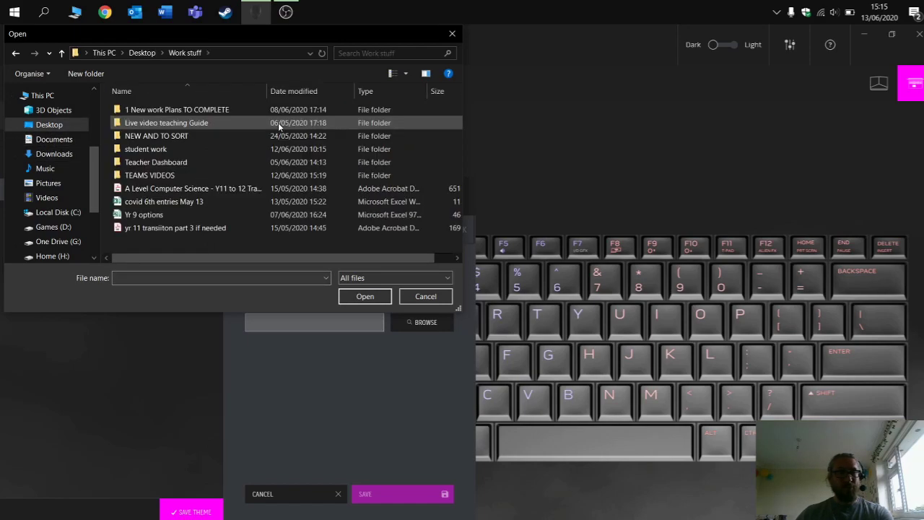
pyautogui.click(154, 192)
pyautogui.click(363, 297)
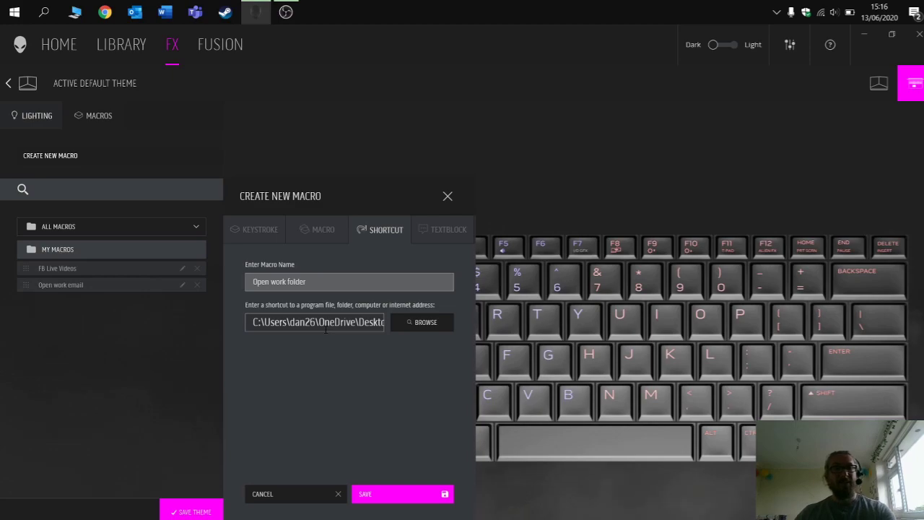
# Save the Open work folder macro to My Macros and close the macro creation dialog.
pyautogui.click(383, 495)
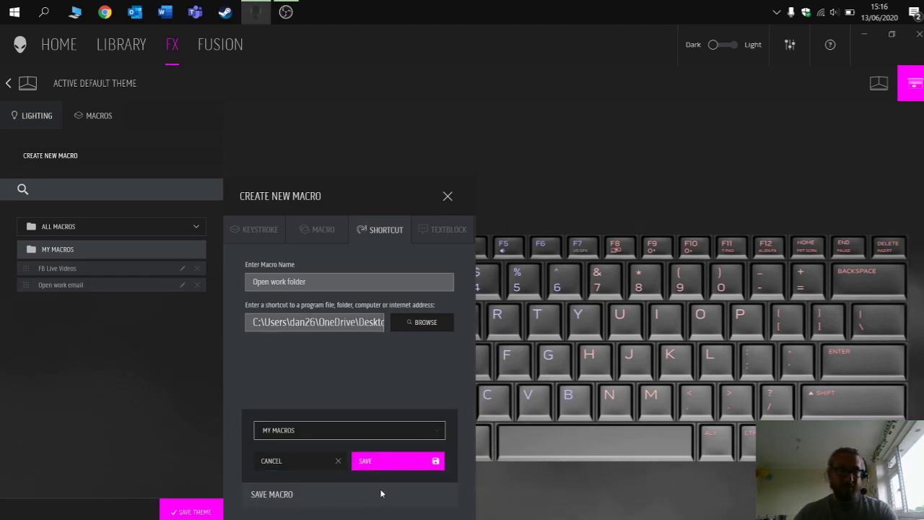
pyautogui.click(379, 461)
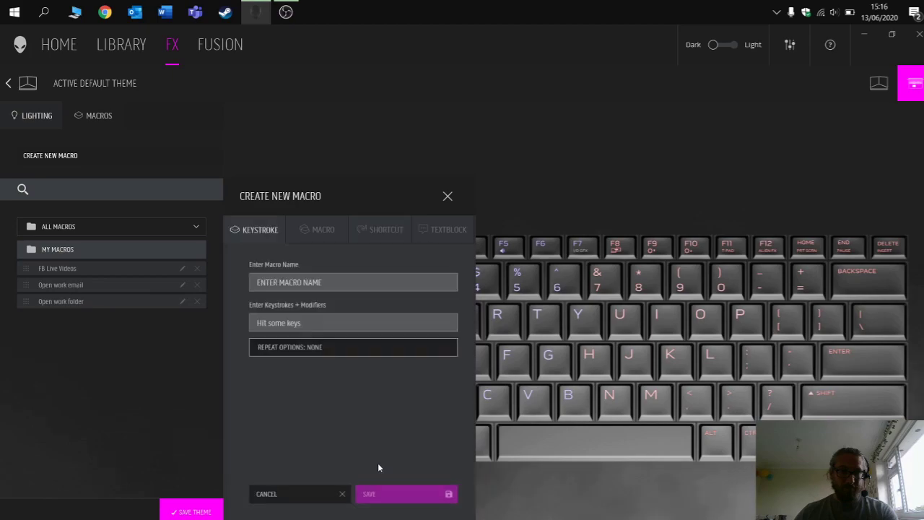
pyautogui.click(448, 196)
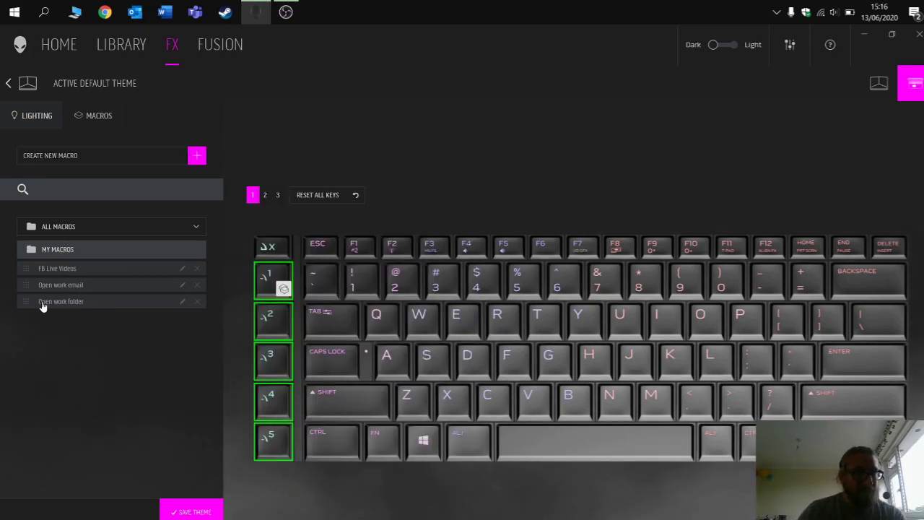
# Assign the Open work folder macro to macro key 5 in bank 1 and in bank 2.
pyautogui.moveTo(34, 307); pyautogui.dragTo(282, 449)
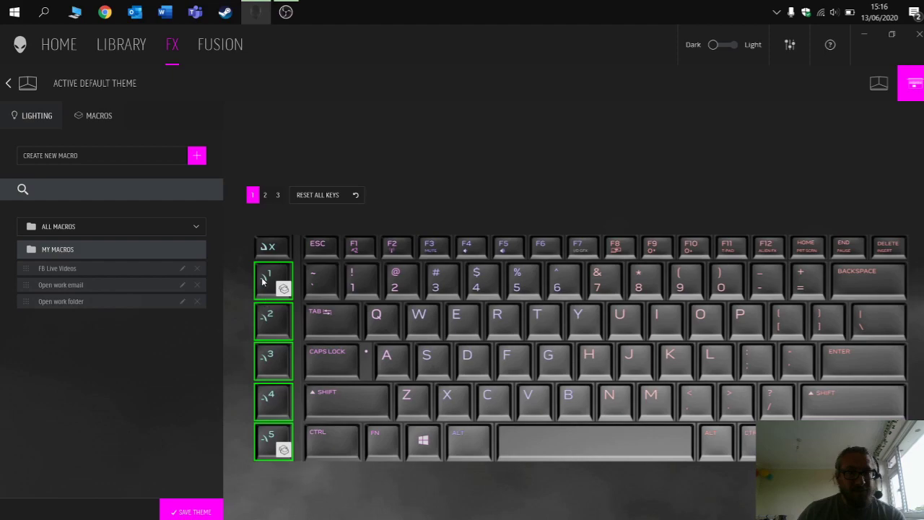
pyautogui.click(265, 194)
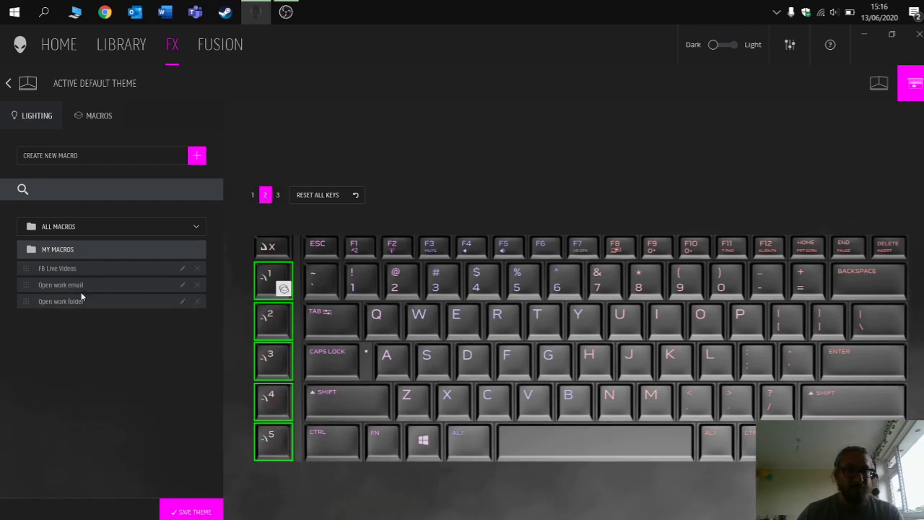
pyautogui.moveTo(58, 305); pyautogui.dragTo(275, 456)
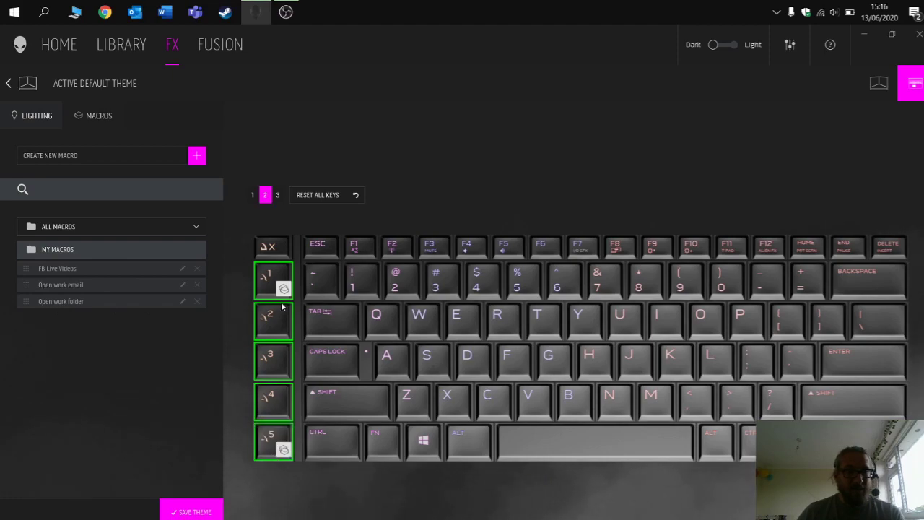
# Remove the Open work folder macro from macro key 5 in bank 1, then return to bank 2 and save the theme.
pyautogui.click(253, 195)
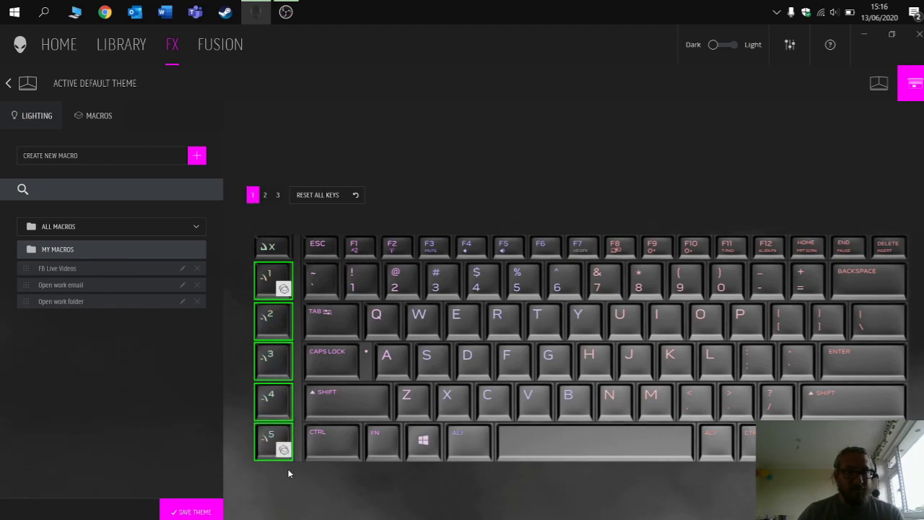
pyautogui.click(280, 435)
pyautogui.click(278, 432)
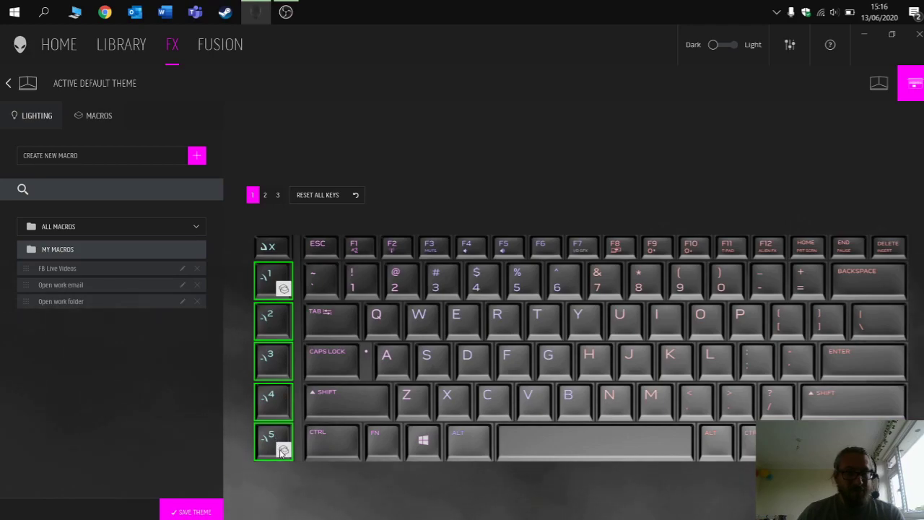
pyautogui.click(283, 455)
pyautogui.click(312, 476)
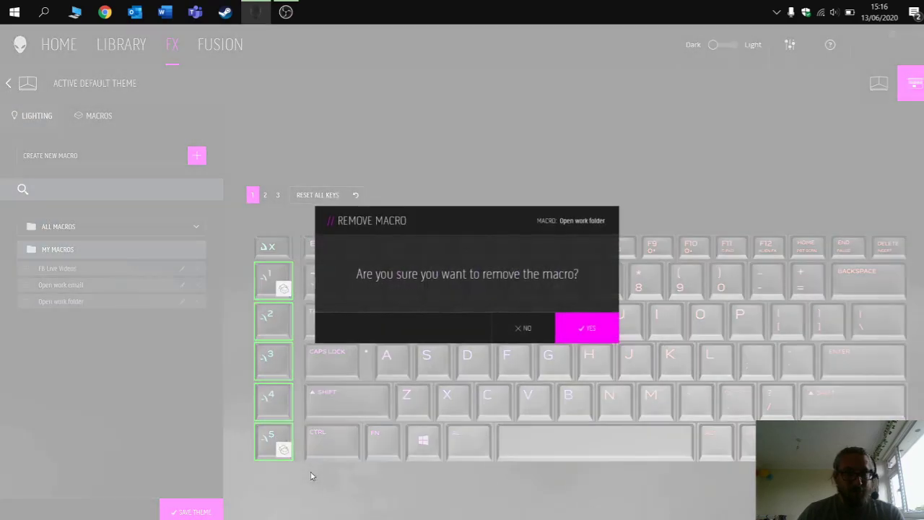
pyautogui.click(605, 331)
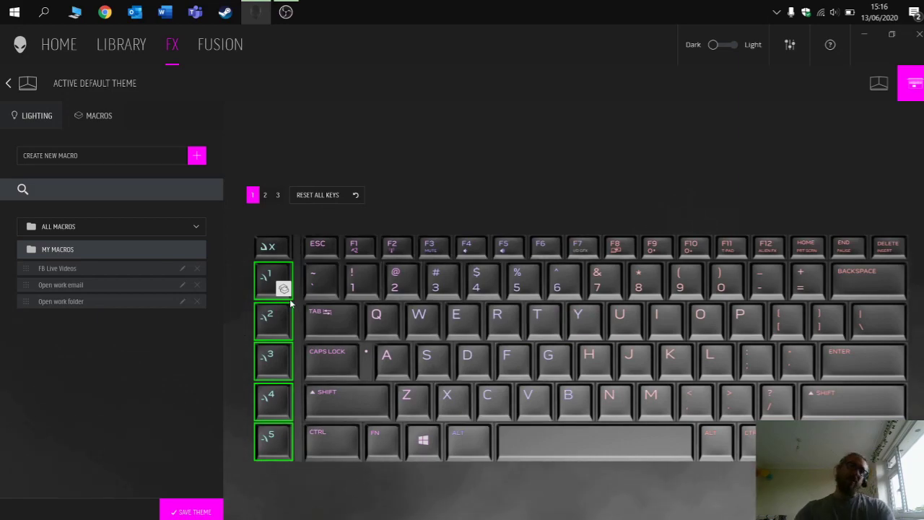
pyautogui.click(265, 195)
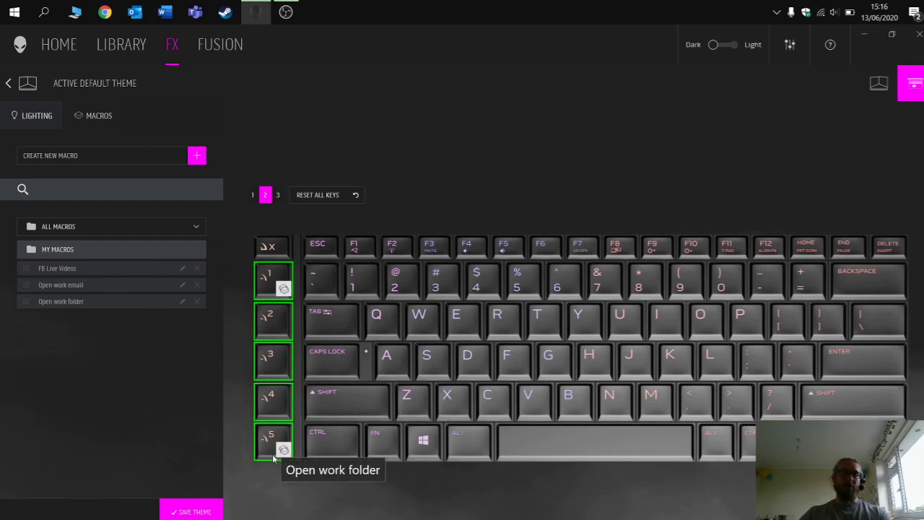
pyautogui.click(191, 511)
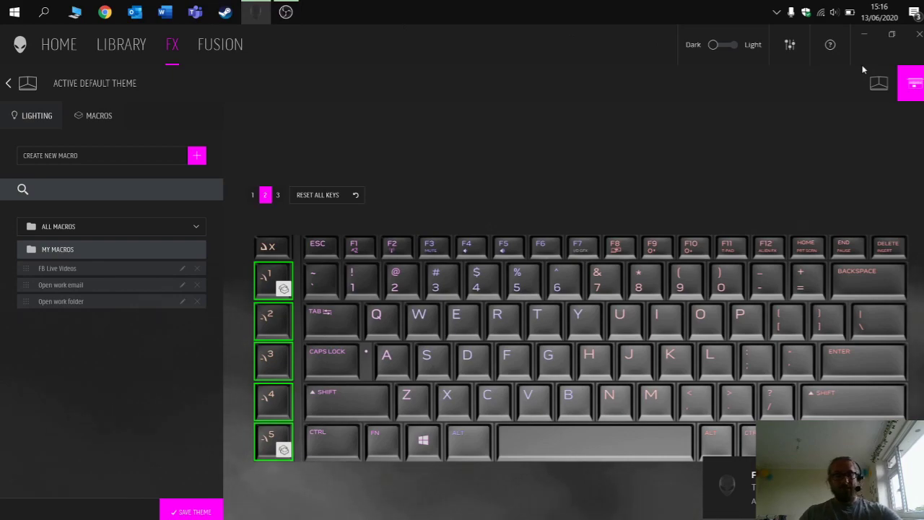
# Test the Open work folder macro from the desktop, close the opened PDF and switch back to Alienware Command Center.
pyautogui.press('super+d')
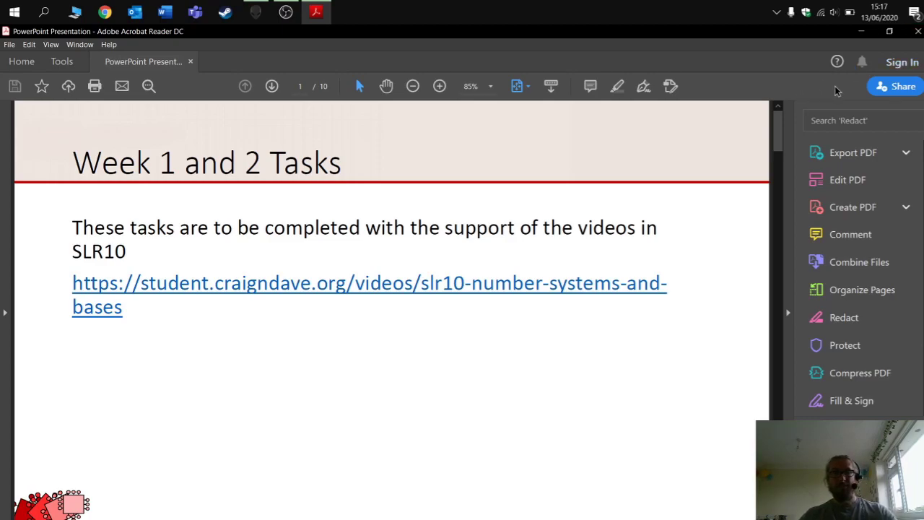
pyautogui.click(918, 32)
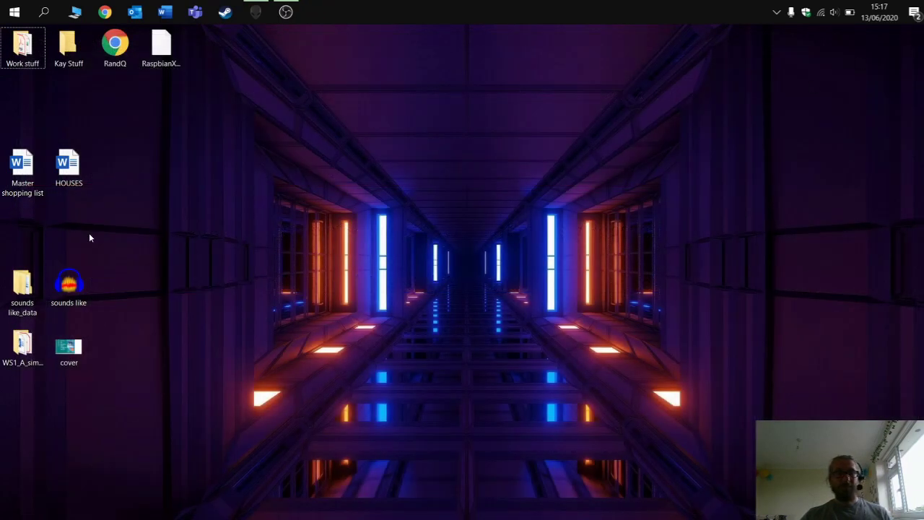
pyautogui.click(257, 19)
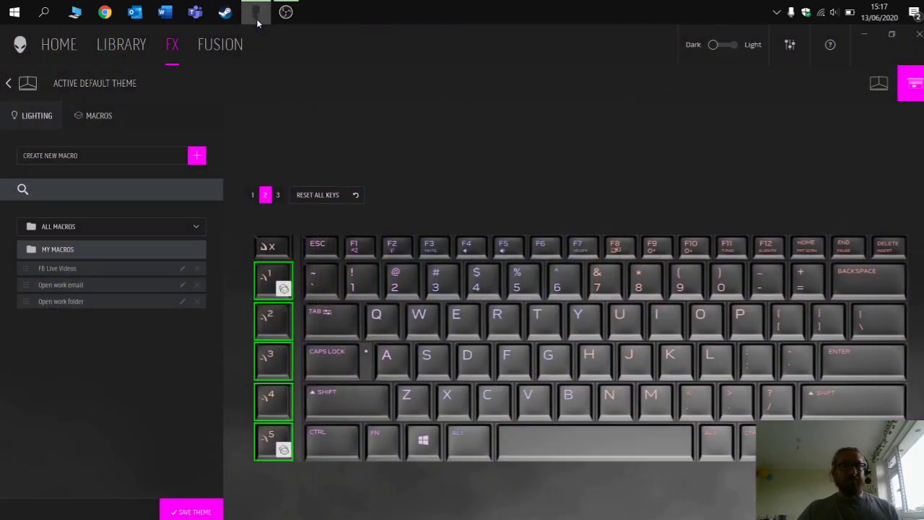
# Start a new macro of type Macro and name it test.
pyautogui.click(201, 153)
pyautogui.click(331, 243)
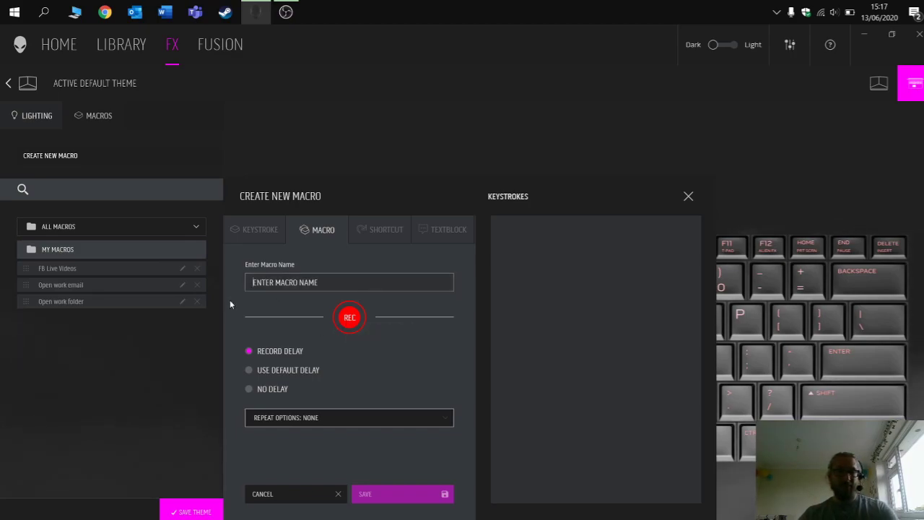
pyautogui.write('test')
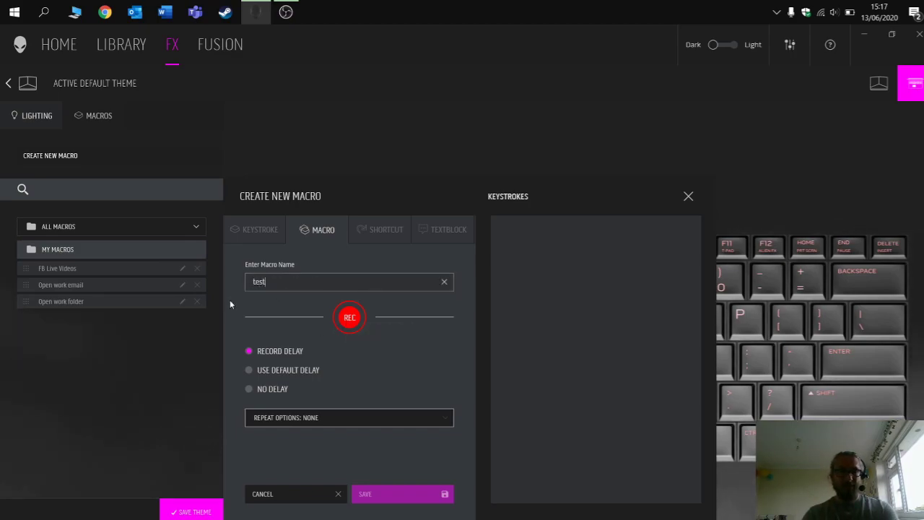
# Record a series of letter keystrokes ending in W, Y, S and K with recorded delays, and discard the test macro.
pyautogui.click(350, 318)
pyautogui.press('t')
pyautogui.press('w')
pyautogui.press('g')
pyautogui.press('s')
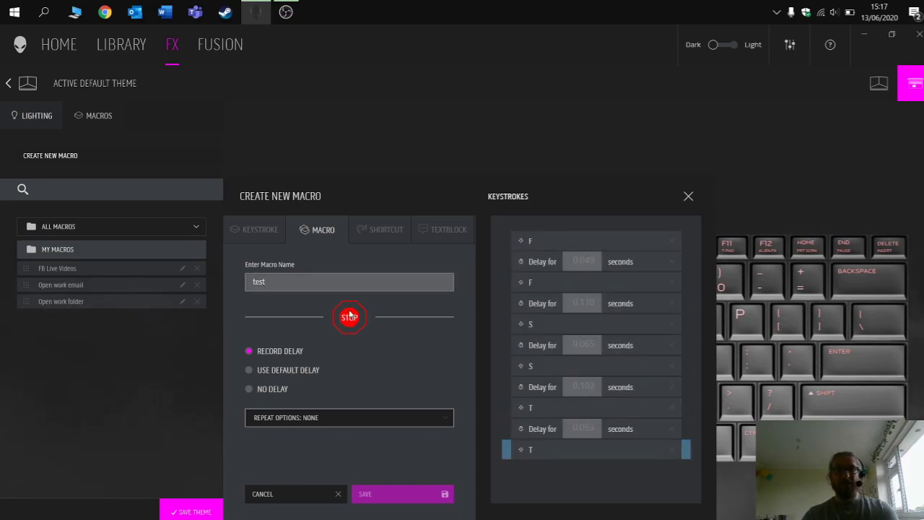
pyautogui.press('w')
pyautogui.press('y')
pyautogui.press('s')
pyautogui.press('k')
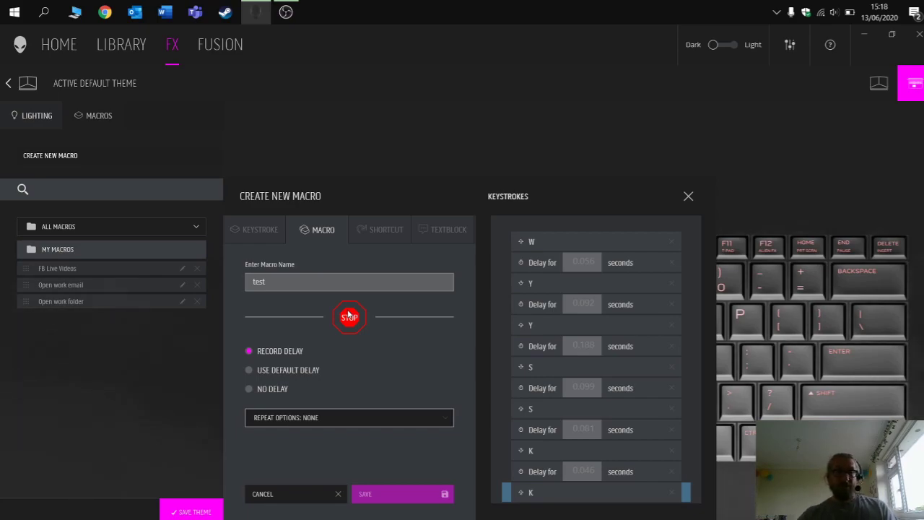
pyautogui.click(350, 315)
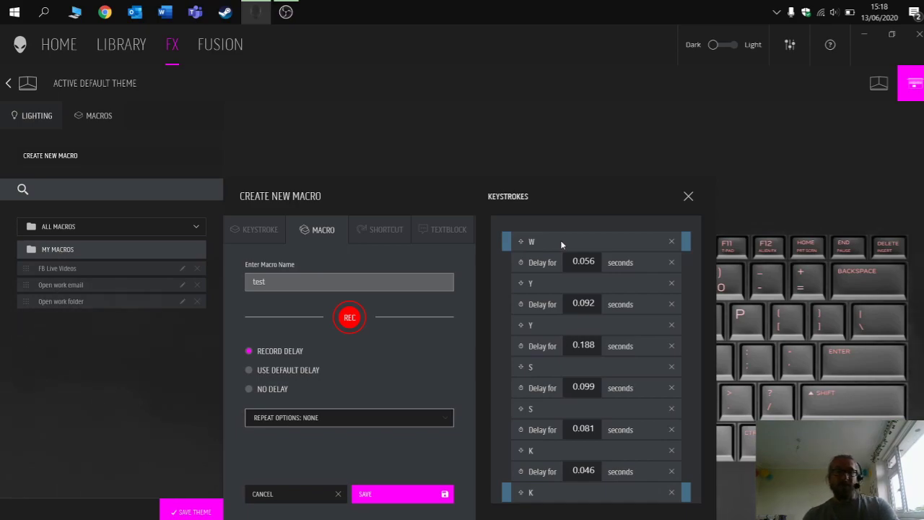
pyautogui.click(299, 494)
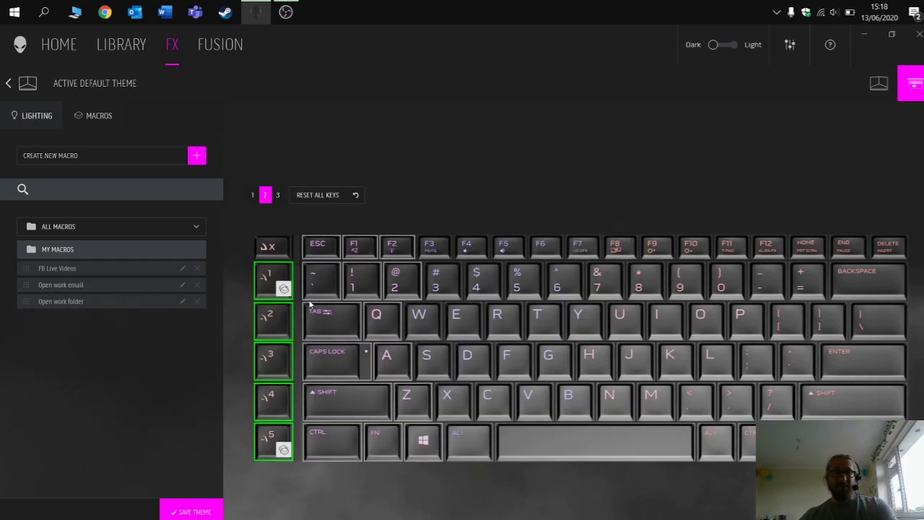
# Record alternating W and Space keystrokes with recorded delays in a new unnamed macro, and discard it.
pyautogui.click(196, 155)
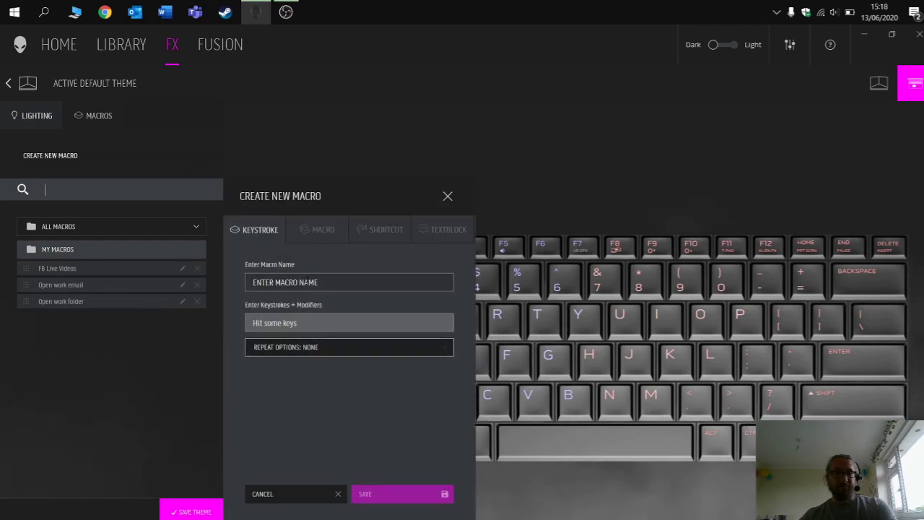
pyautogui.click(318, 232)
pyautogui.click(350, 318)
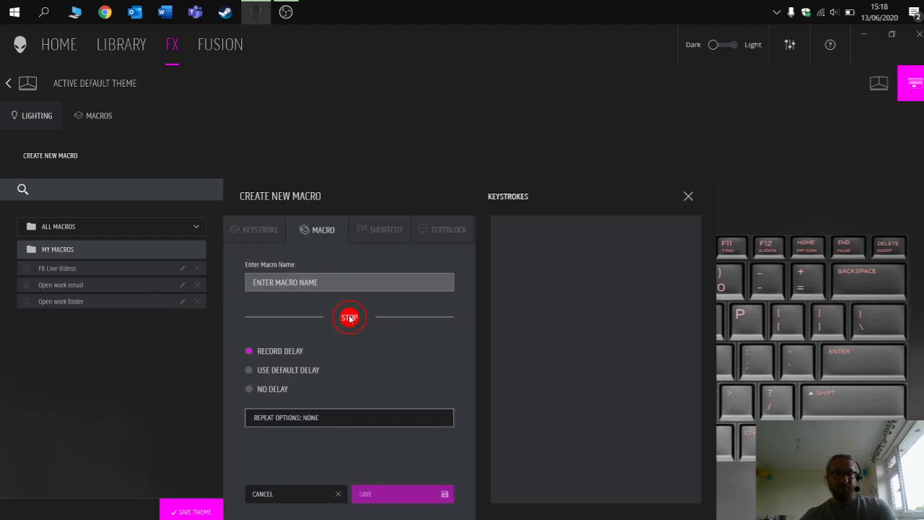
pyautogui.press('w')
pyautogui.press('space')
pyautogui.press('w')
pyautogui.press('space')
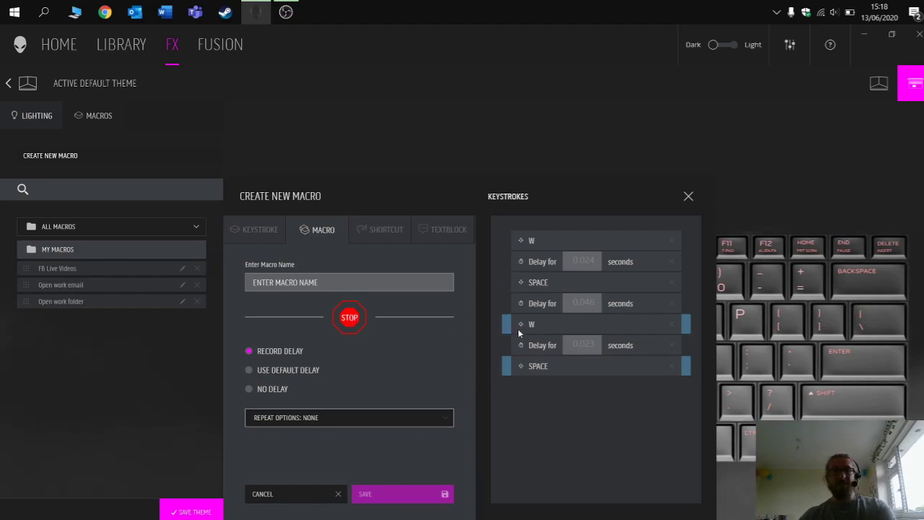
pyautogui.click(285, 497)
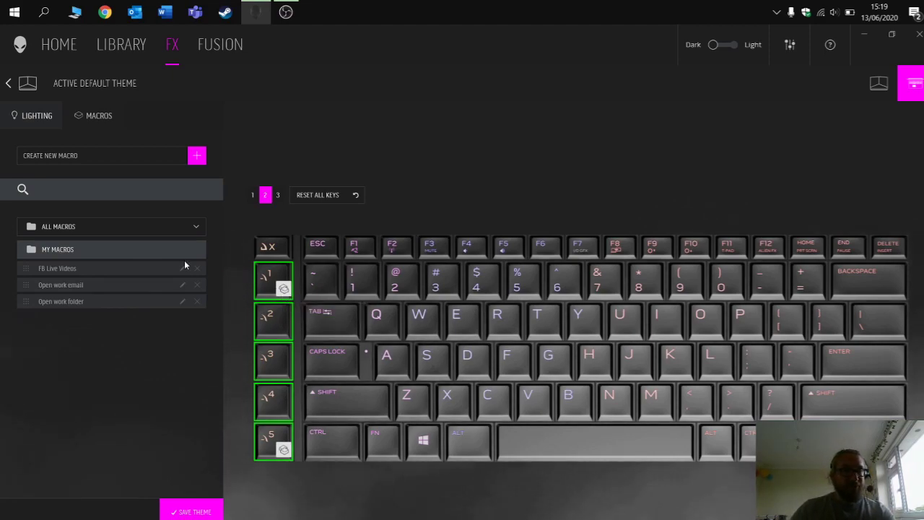
# Start a new macro of type Keystroke and name it Min Win.
pyautogui.click(197, 155)
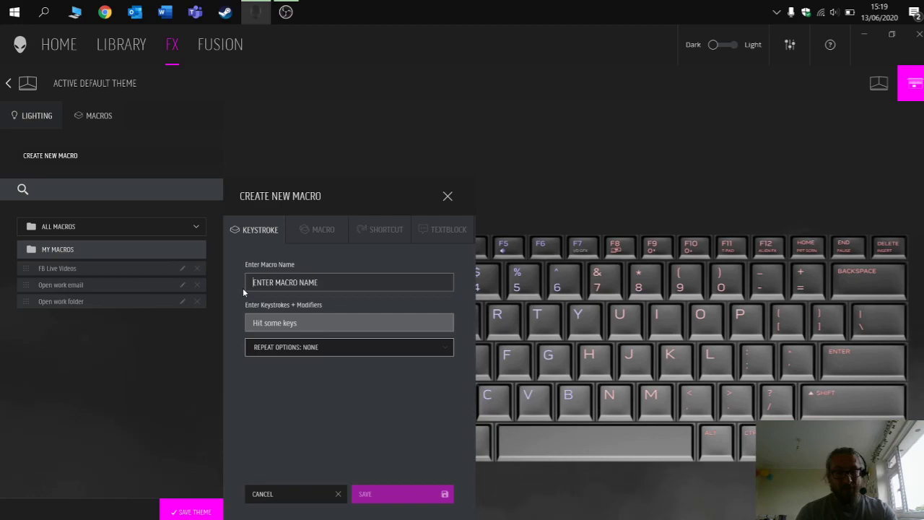
pyautogui.write('Min ')
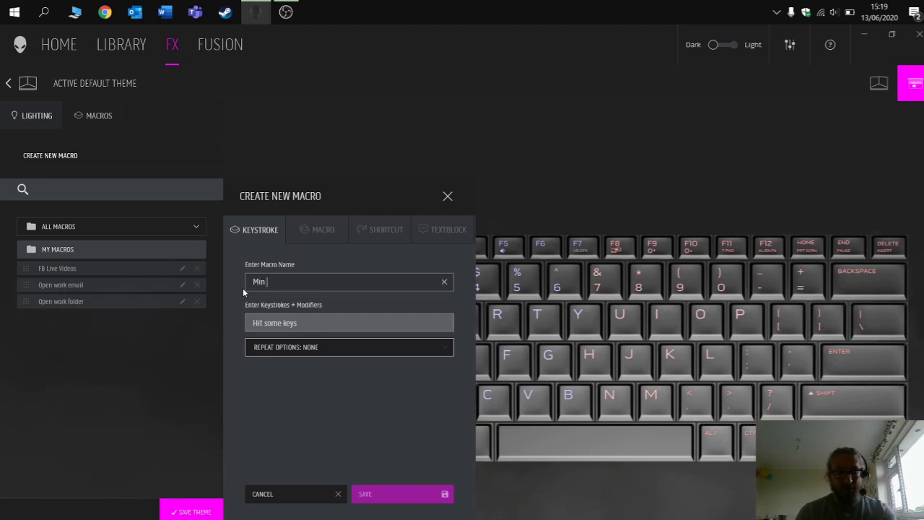
pyautogui.write('Win')
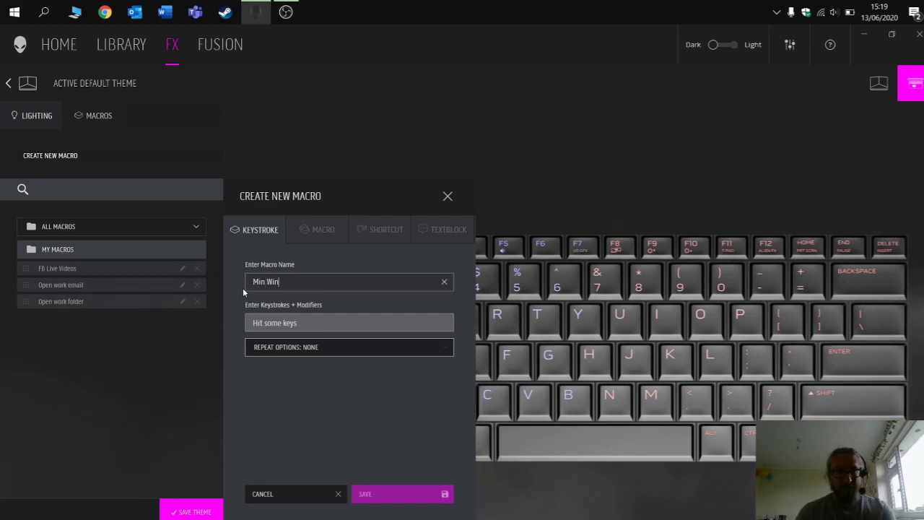
# Try to capture Windows+D as the keystroke combination for the Min Win macro, and return to the macro dialog.
pyautogui.click(278, 323)
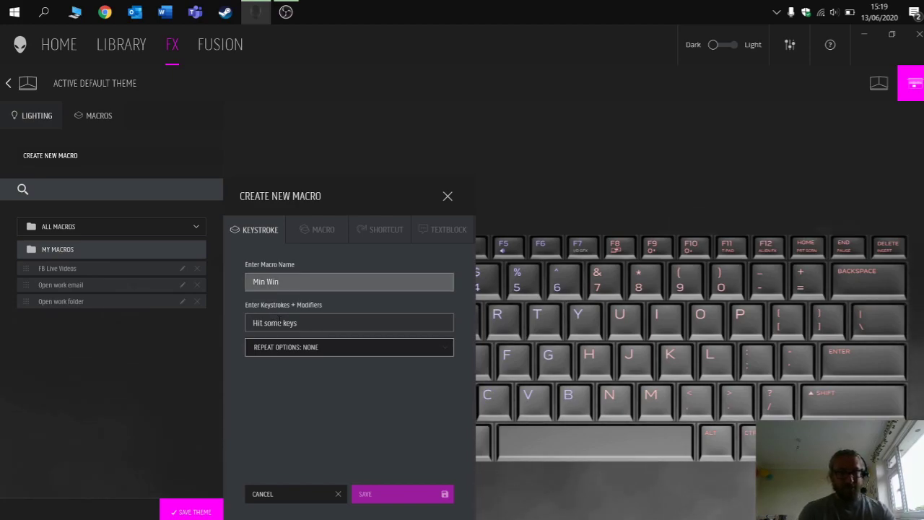
pyautogui.press('super+d')
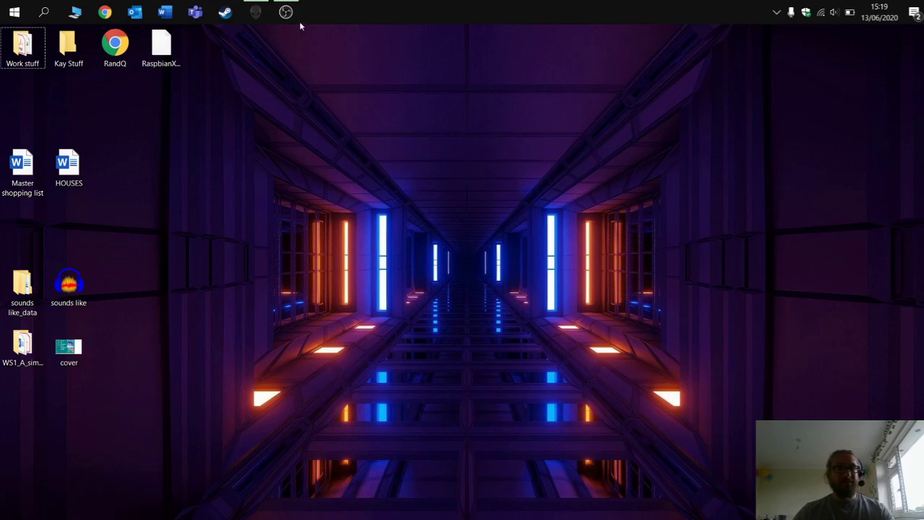
pyautogui.click(256, 11)
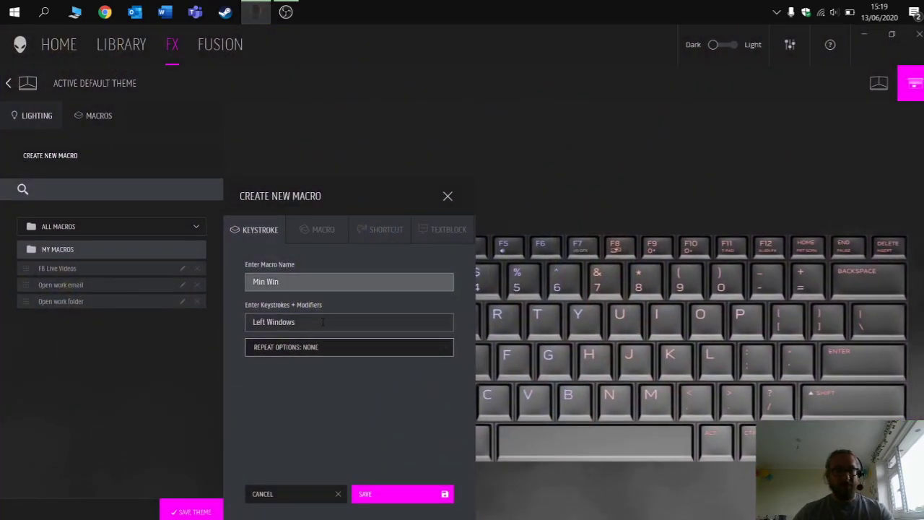
# Try to clear the captured Left Windows keystroke and replace it with Windows+D, returning to the macro dialog.
pyautogui.moveTo(322, 322); pyautogui.dragTo(254, 323)
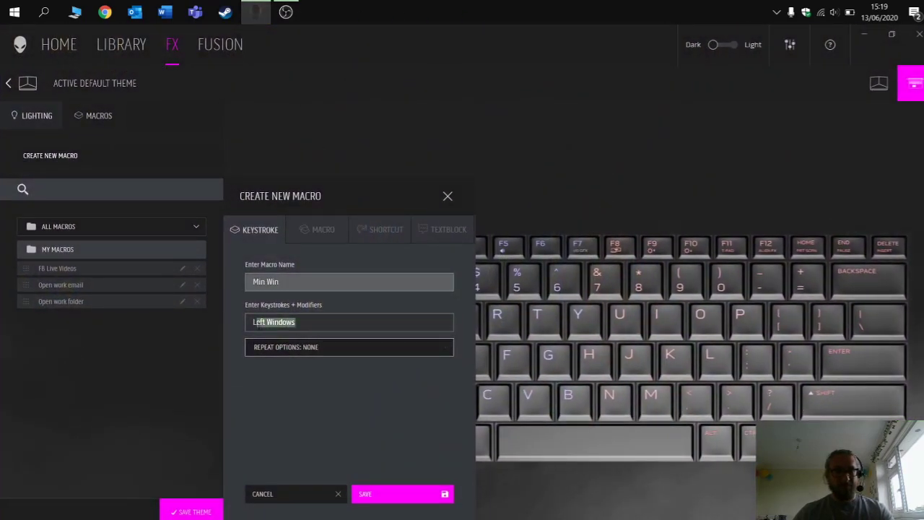
pyautogui.press('BackSpace')
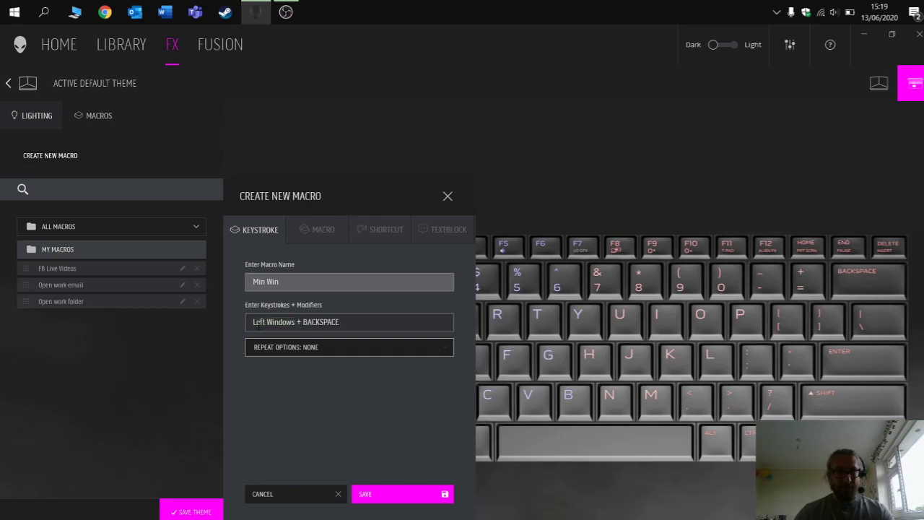
pyautogui.moveTo(248, 325); pyautogui.dragTo(340, 323)
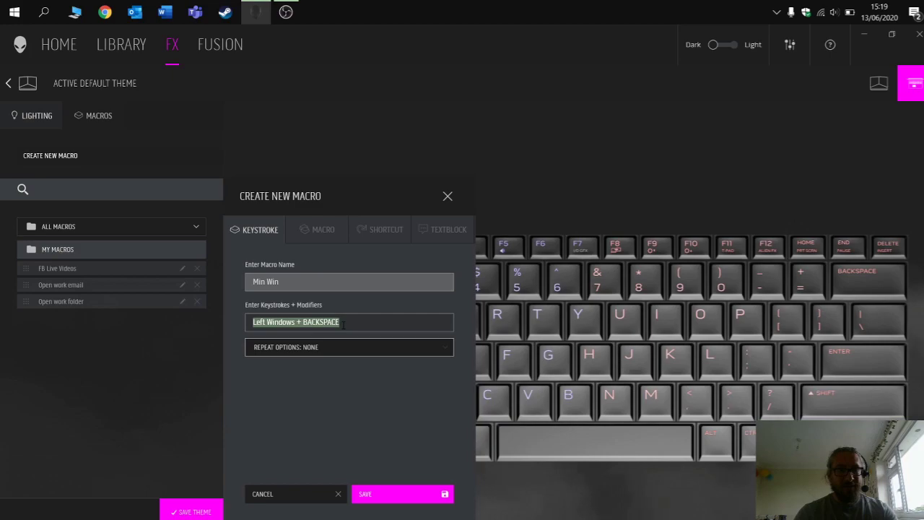
pyautogui.press('super+d')
pyautogui.click(254, 11)
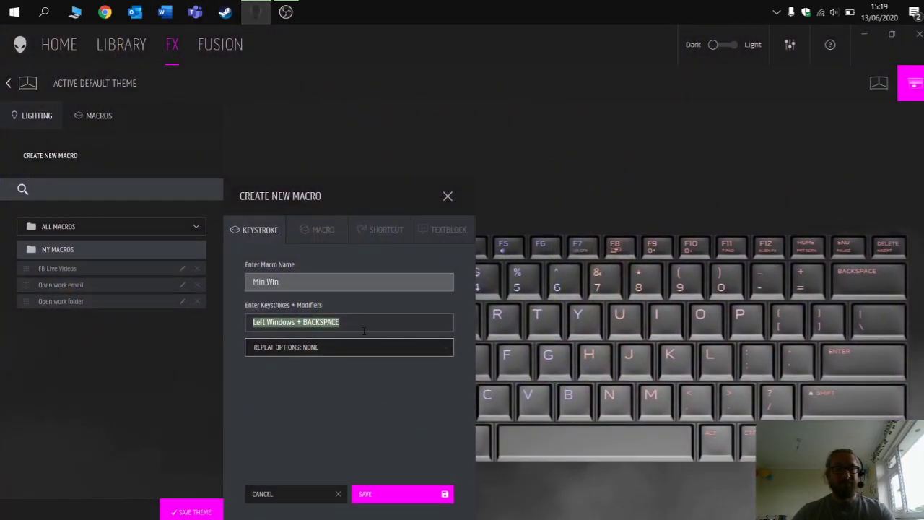
# Save the Min Win keystroke macro and close the macro creation dialog.
pyautogui.click(385, 498)
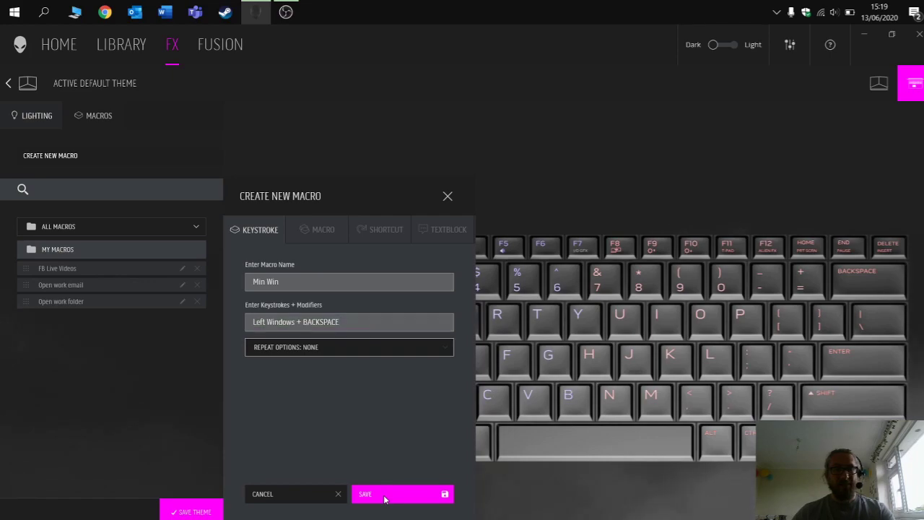
pyautogui.click(379, 459)
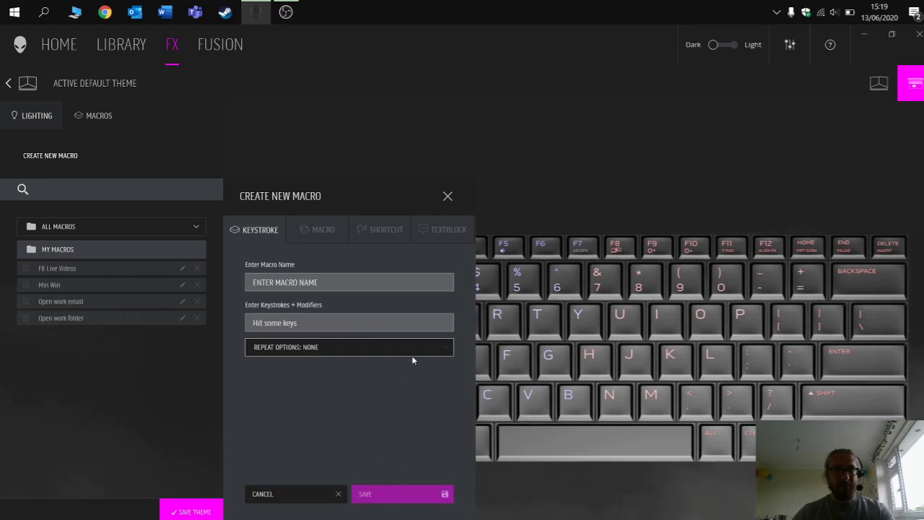
pyautogui.click(446, 195)
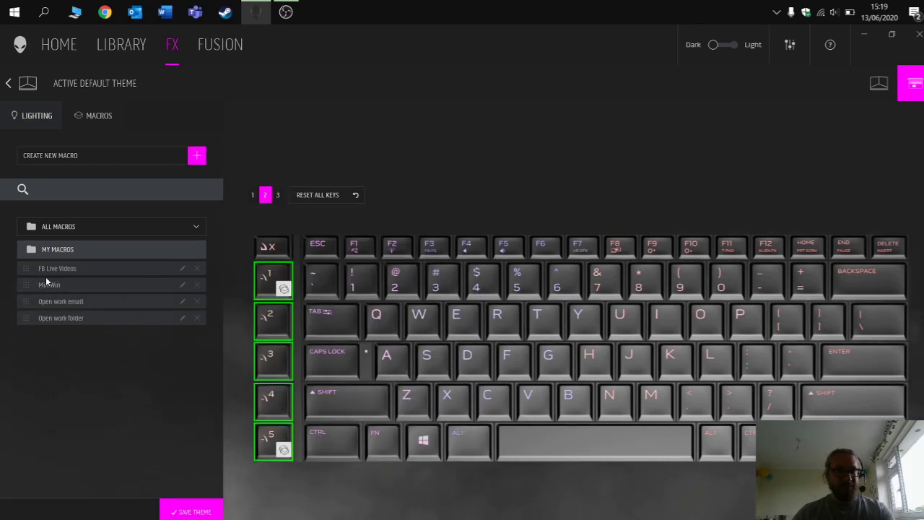
# Assign the Min Win macro to macro key 2 in bank 2, save the theme and test minimising to the desktop.
pyautogui.moveTo(49, 285); pyautogui.dragTo(272, 319)
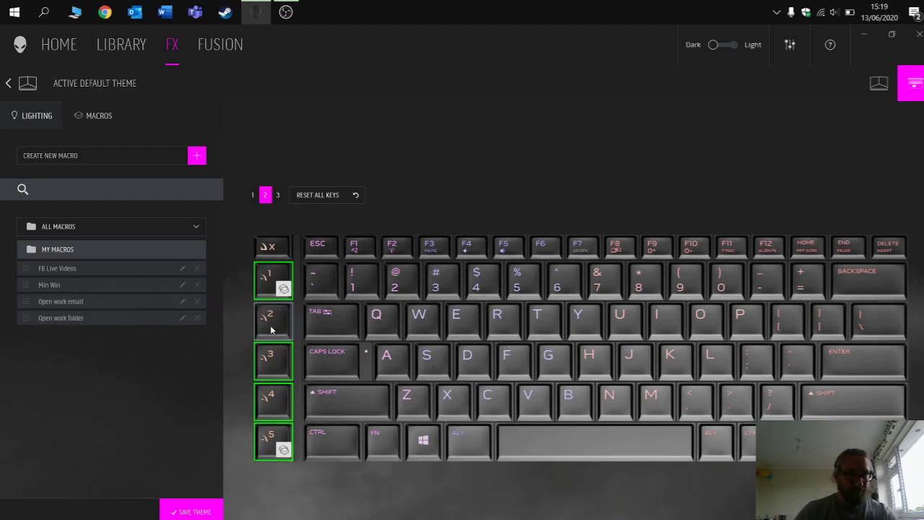
pyautogui.click(184, 513)
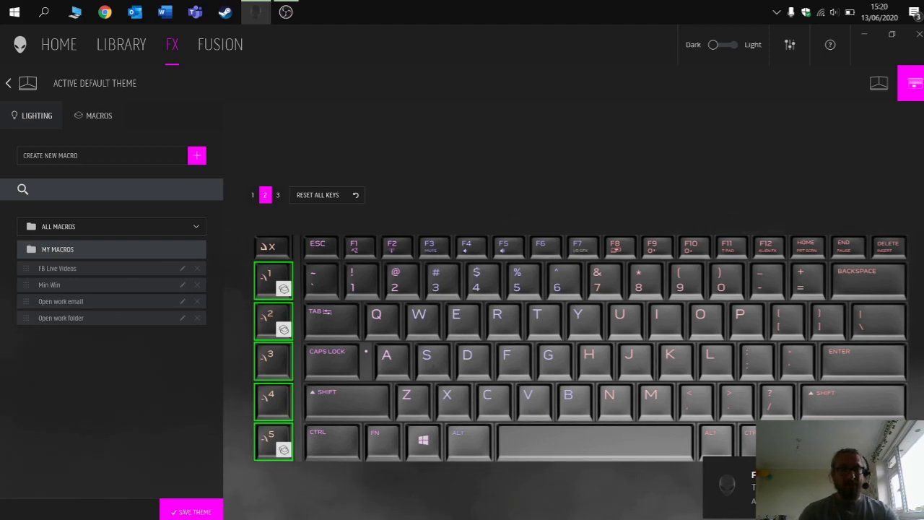
pyautogui.press('super+d')
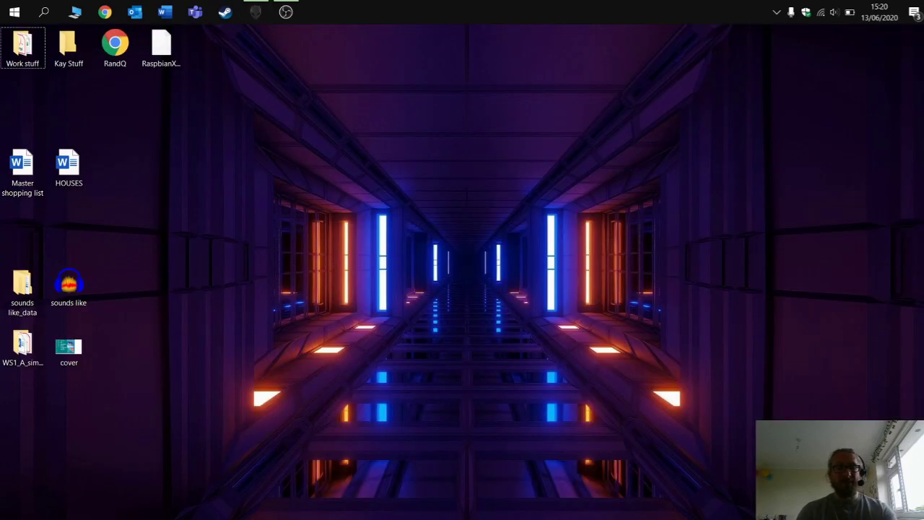
pyautogui.click(256, 11)
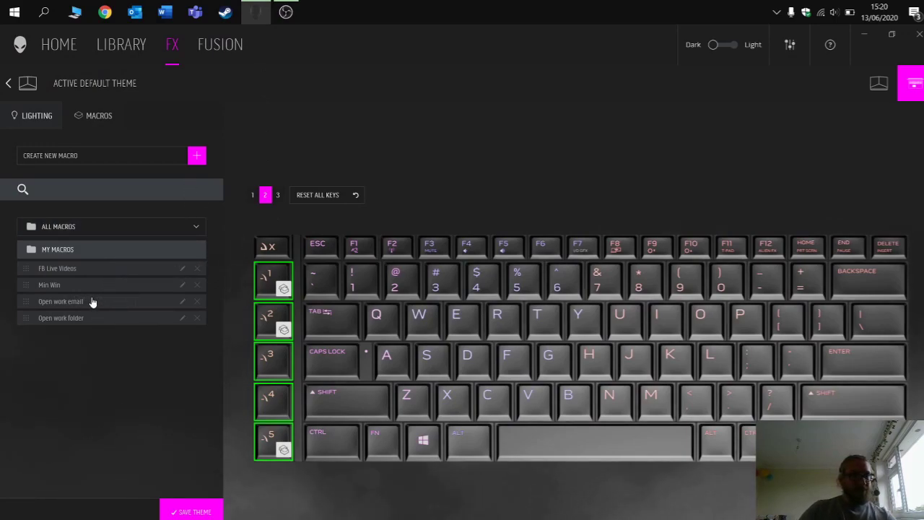
# Remove the macros assigned to macro keys 2 and 5 in bank 2.
pyautogui.click(283, 329)
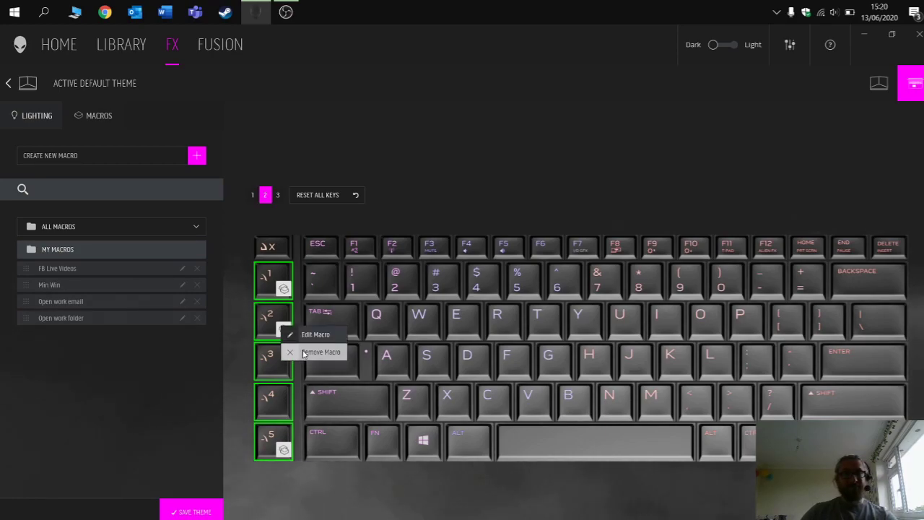
pyautogui.click(304, 352)
pyautogui.click(592, 330)
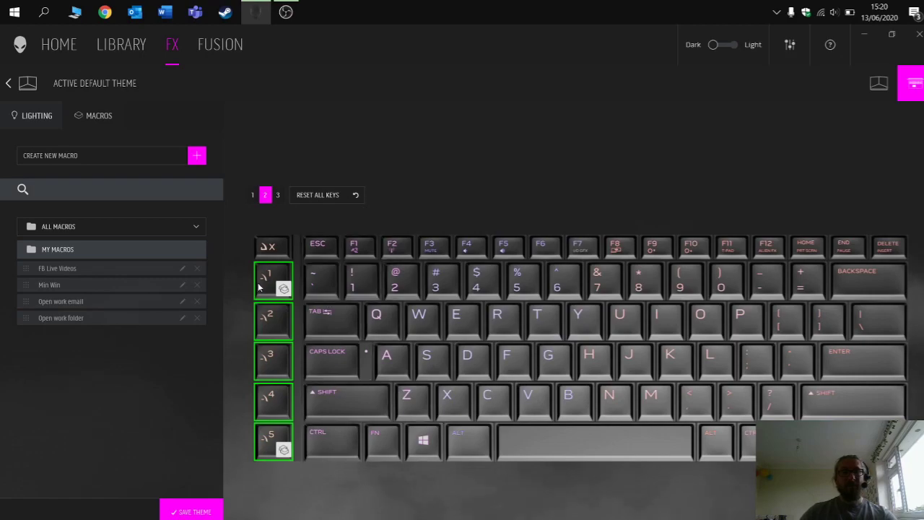
pyautogui.click(283, 449)
pyautogui.click(318, 475)
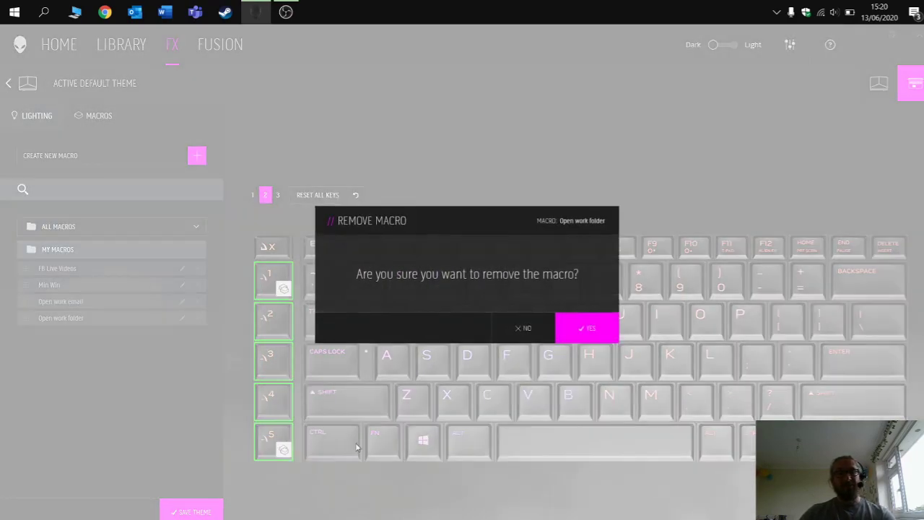
pyautogui.click(581, 333)
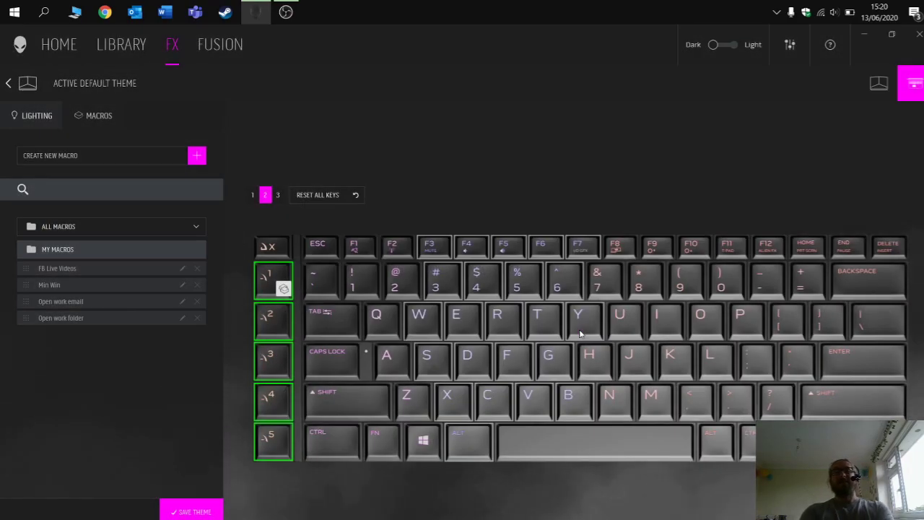